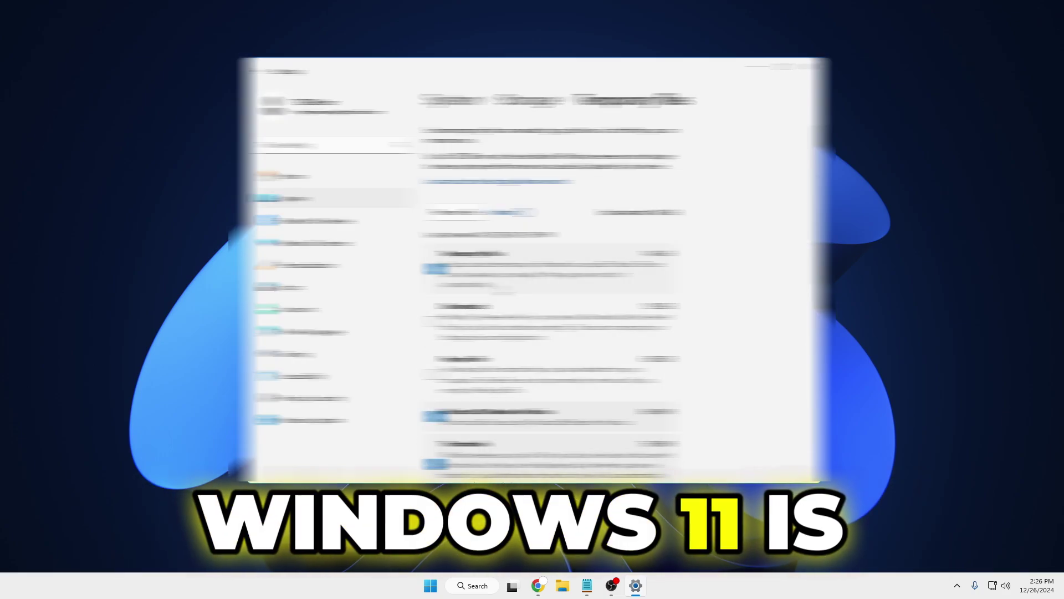
# Open Settings > System > Storage to see Local Disk (C:) usage, 430 GB of 476 GB
pyautogui.scroll(-2, 549, 305)
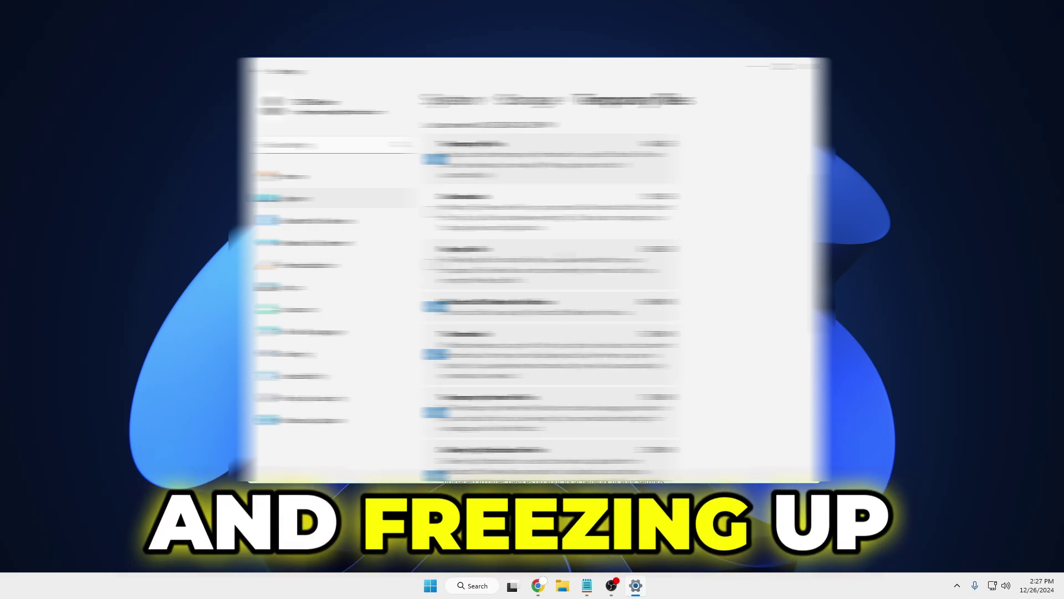
pyautogui.scroll(1, 549, 305)
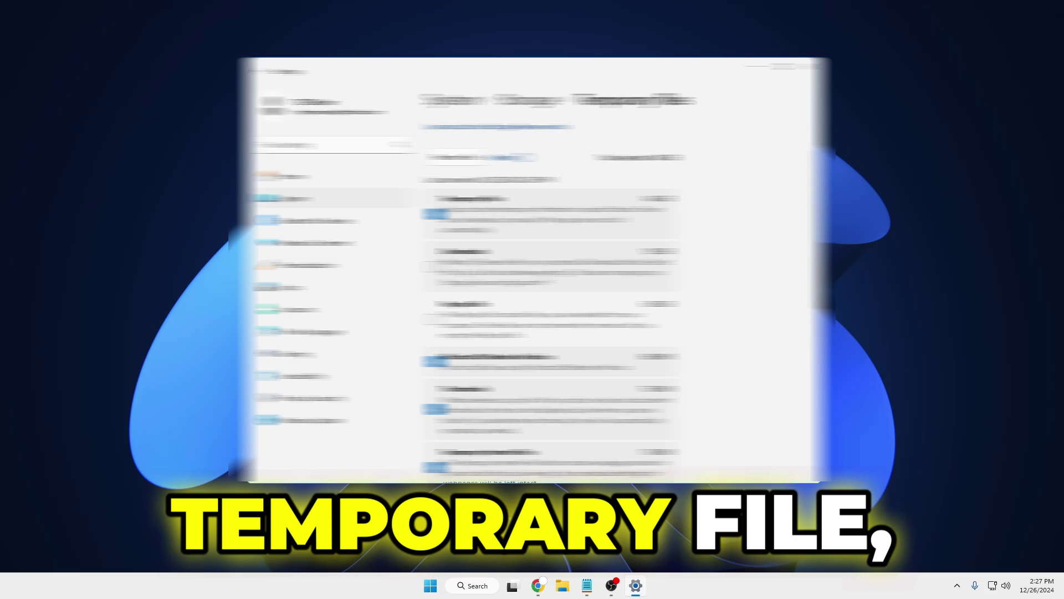
pyautogui.scroll(1, 548, 304)
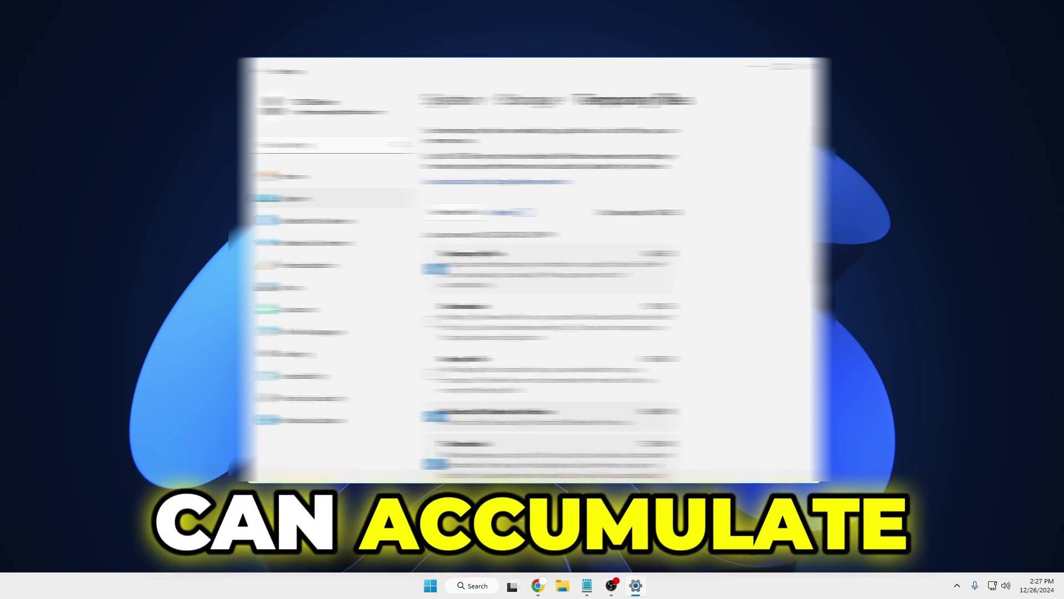
pyautogui.scroll(-1, 548, 305)
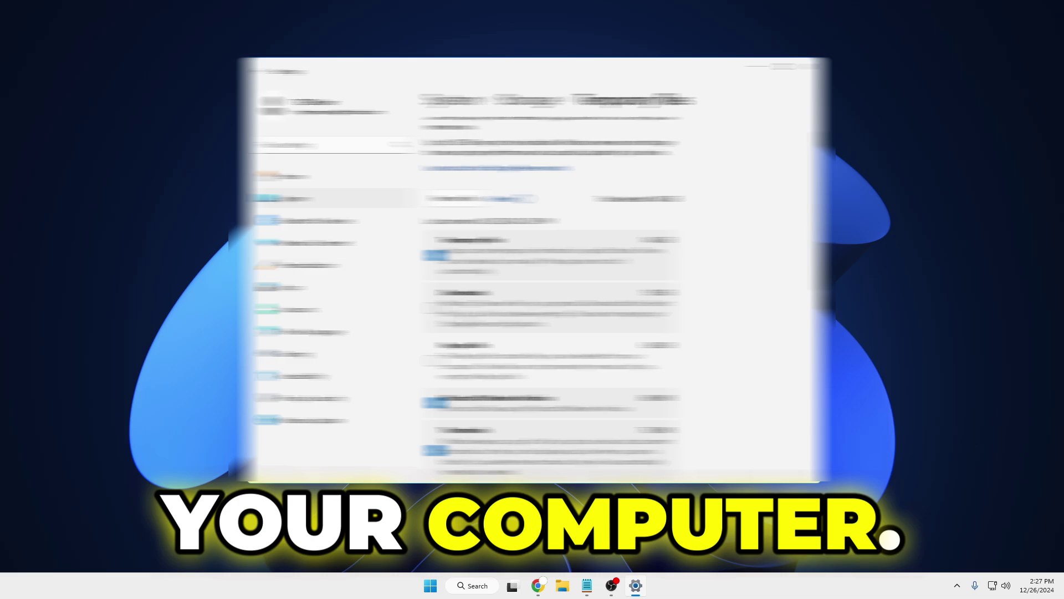
pyautogui.scroll(-1, 549, 305)
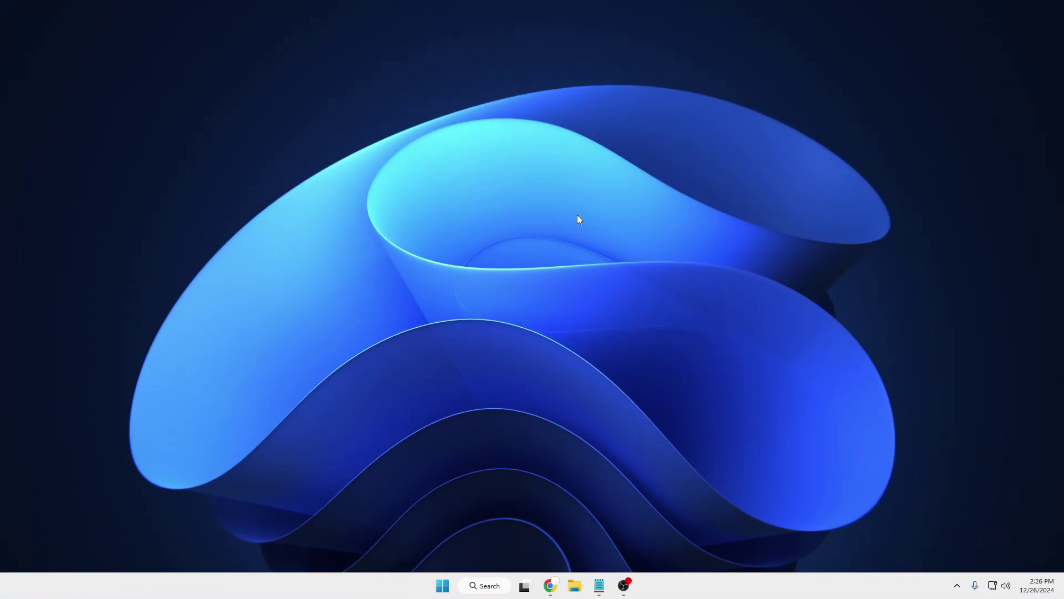
pyautogui.rightClick(443, 587)
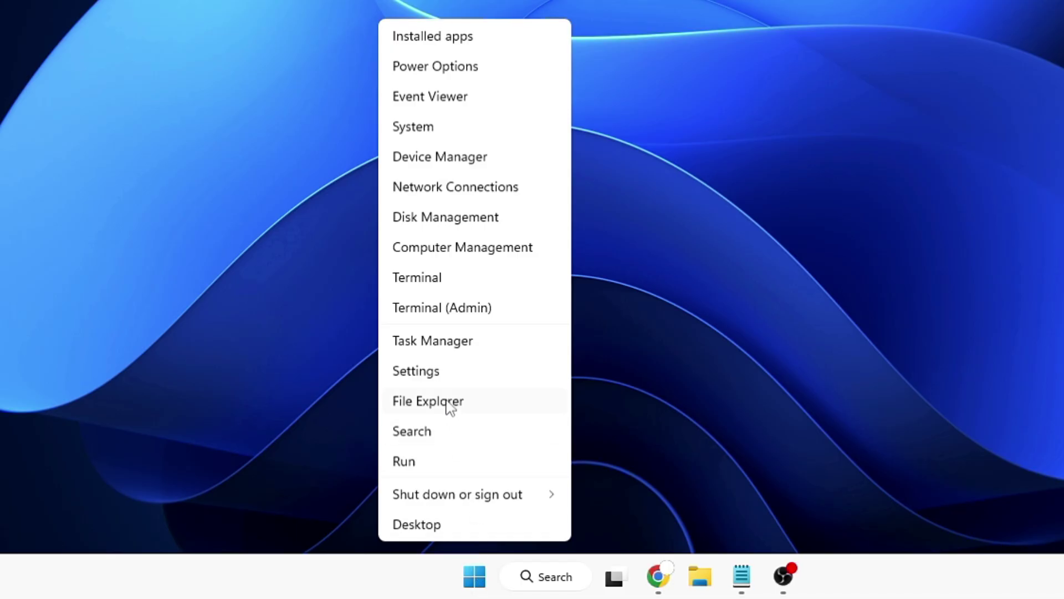
pyautogui.click(447, 373)
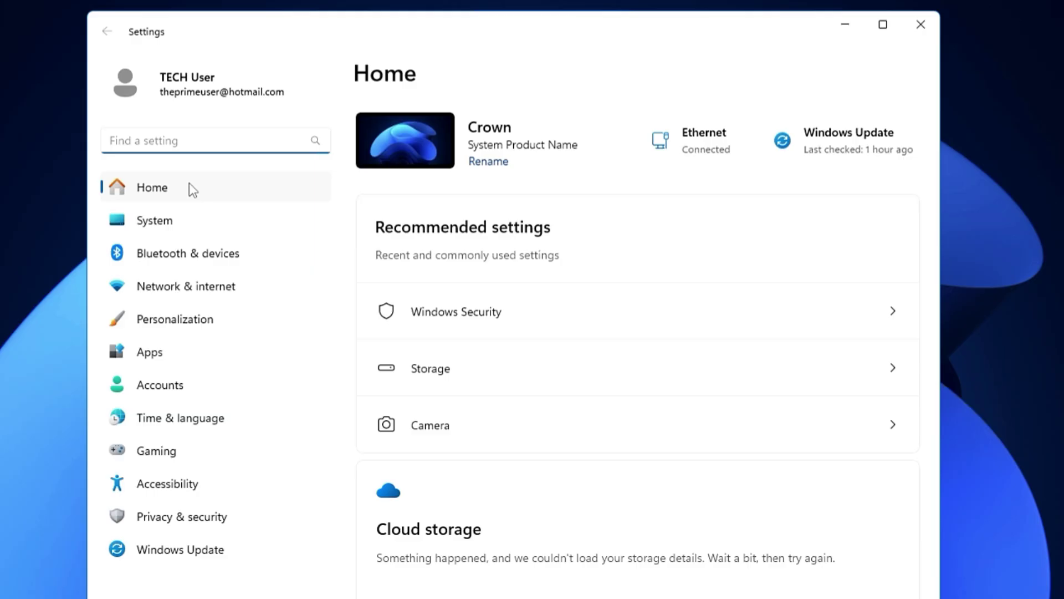
pyautogui.click(179, 224)
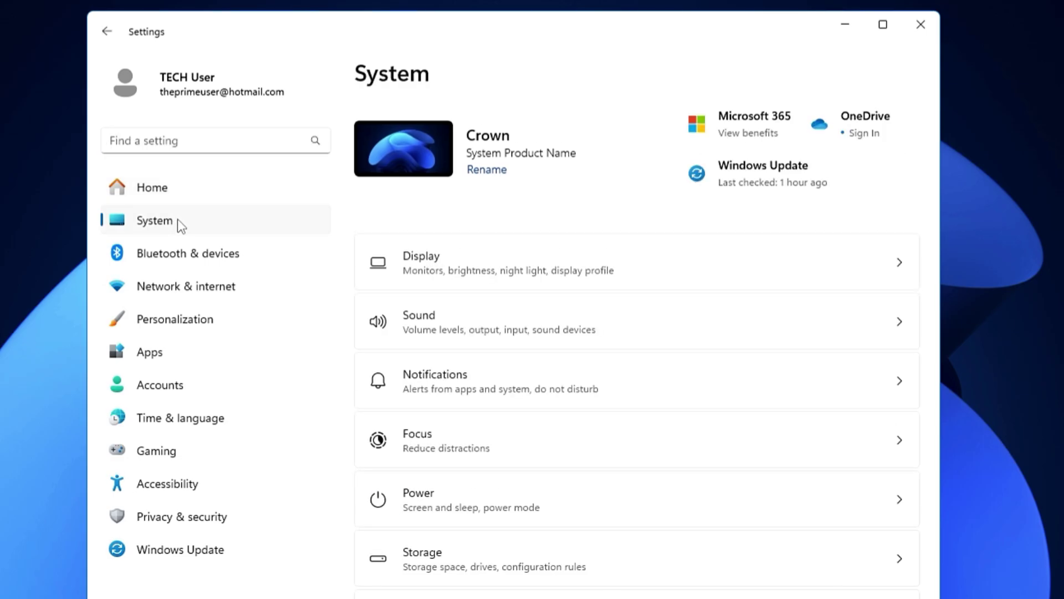
pyautogui.scroll(-3, 537, 324)
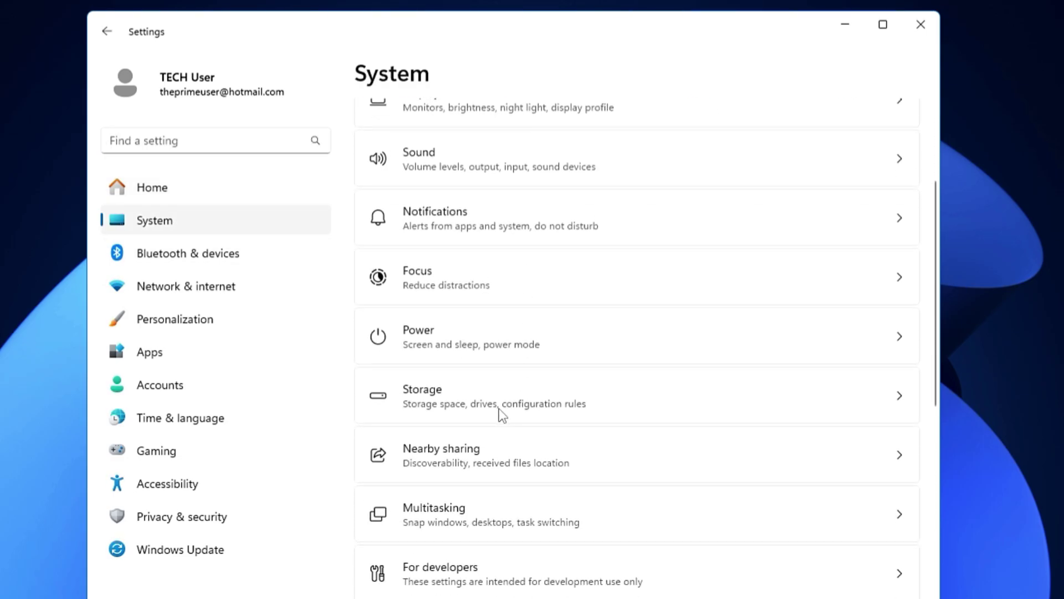
pyautogui.click(450, 398)
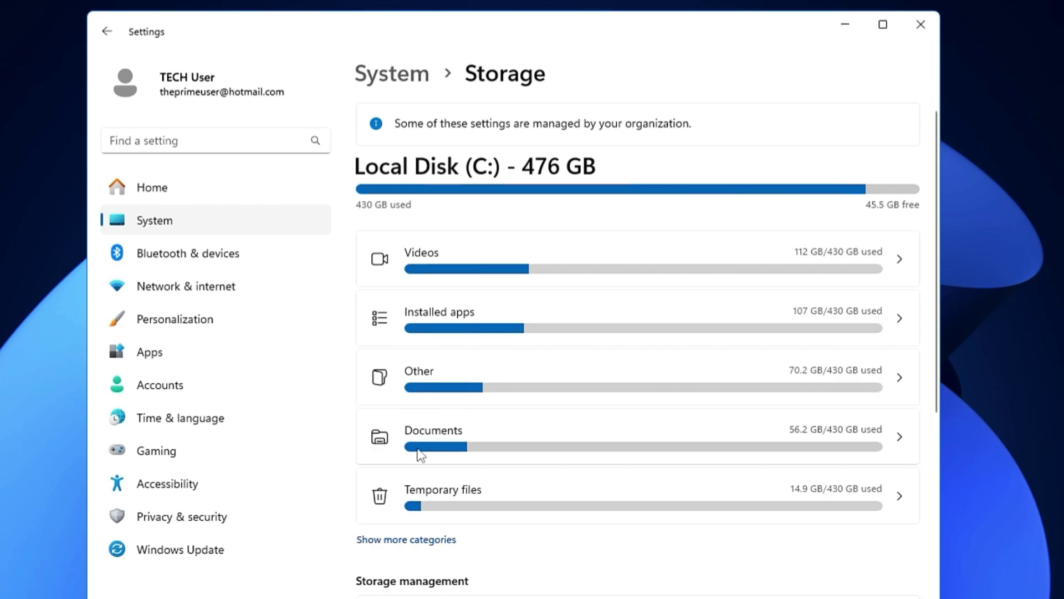
# Open the Temporary files list and include the Recycle Bin in the selection
pyautogui.click(453, 496)
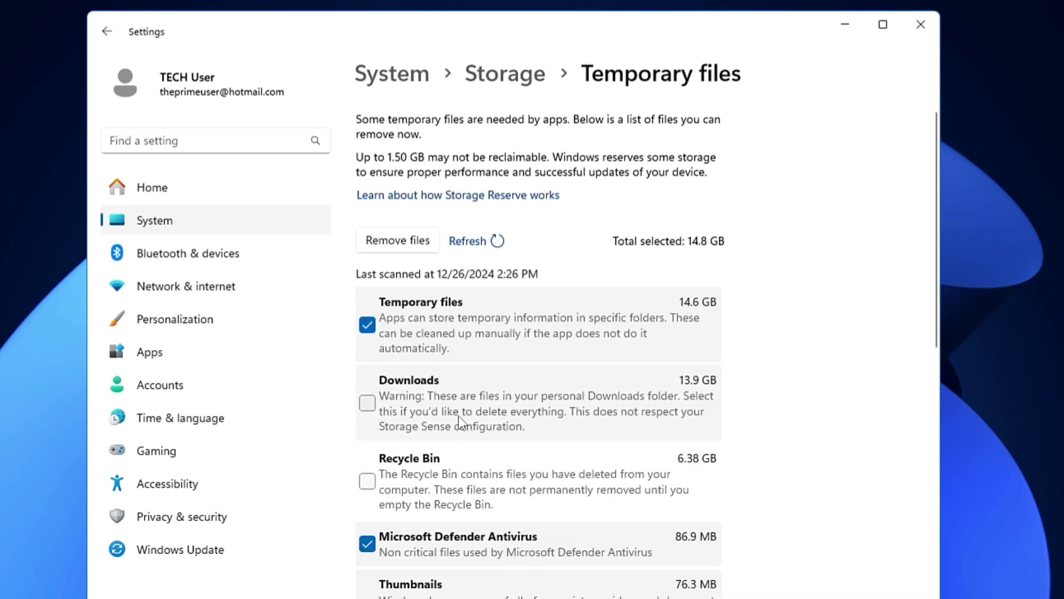
pyautogui.scroll(-3, 458, 416)
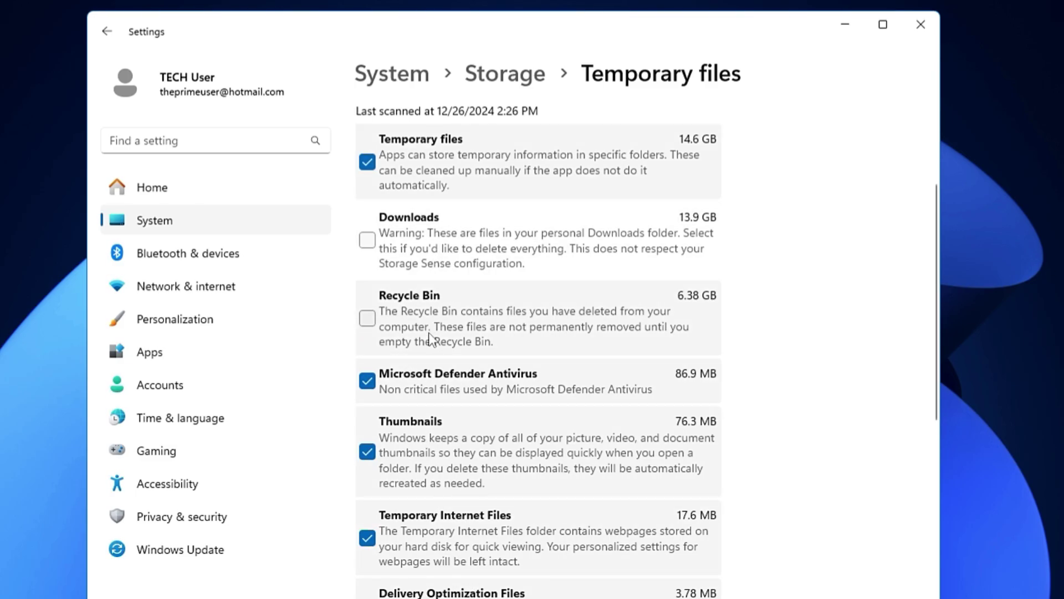
pyautogui.scroll(3, 431, 338)
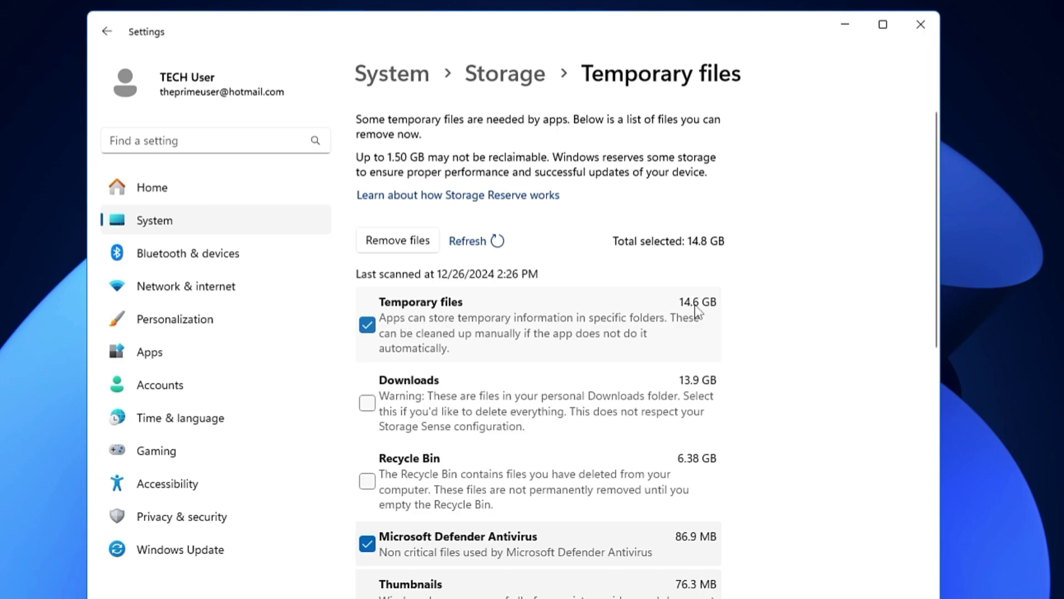
pyautogui.scroll(-2, 668, 316)
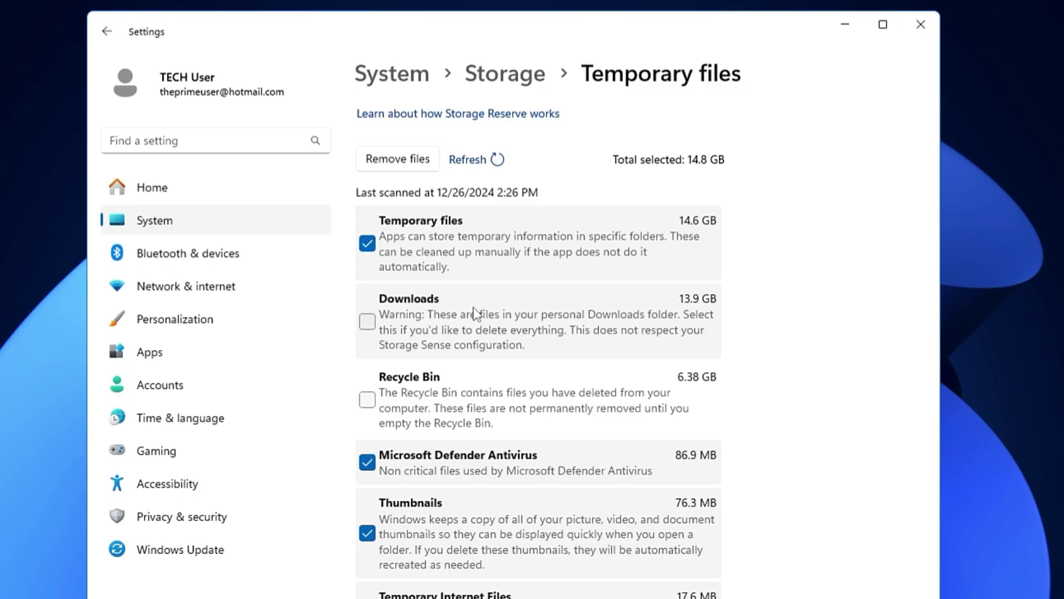
pyautogui.scroll(-2, 379, 343)
pyautogui.click(375, 318)
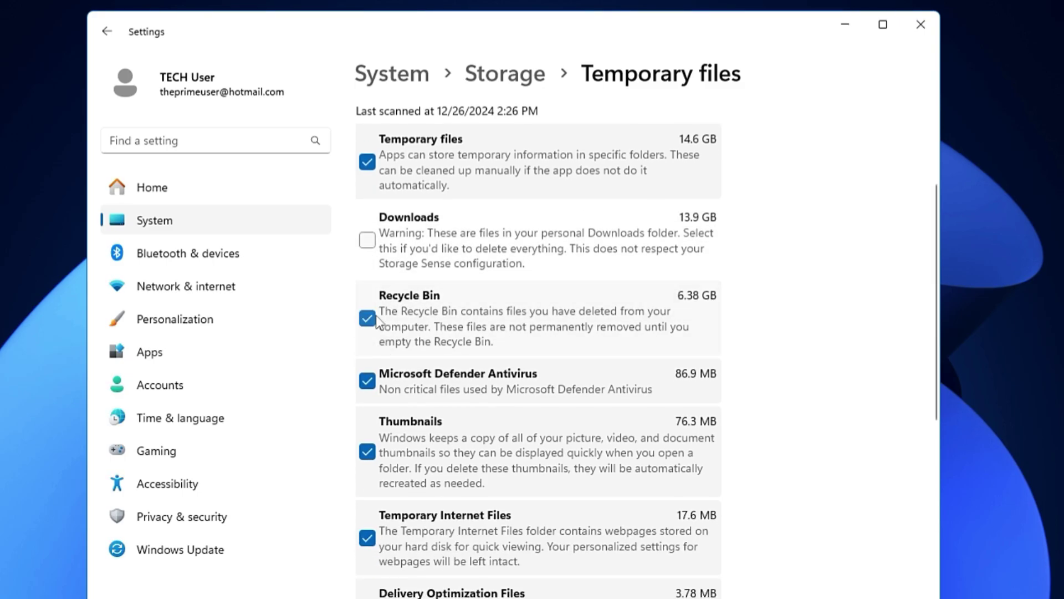
# Remove the selected temporary files and confirm their permanent deletion
pyautogui.scroll(-2, 499, 383)
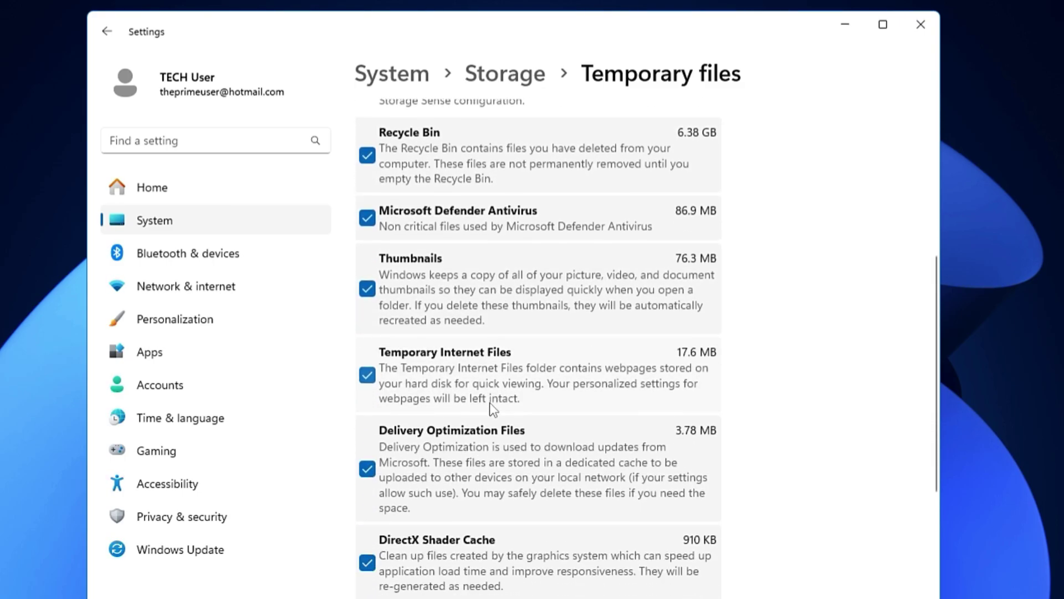
pyautogui.scroll(-1, 520, 448)
pyautogui.scroll(-1, 518, 444)
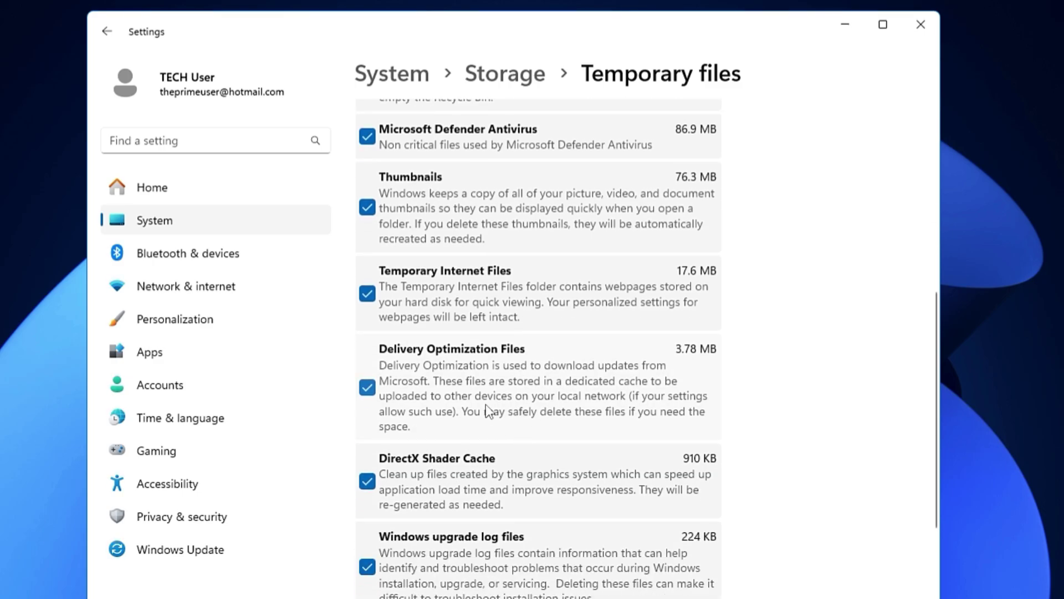
pyautogui.scroll(7, 499, 461)
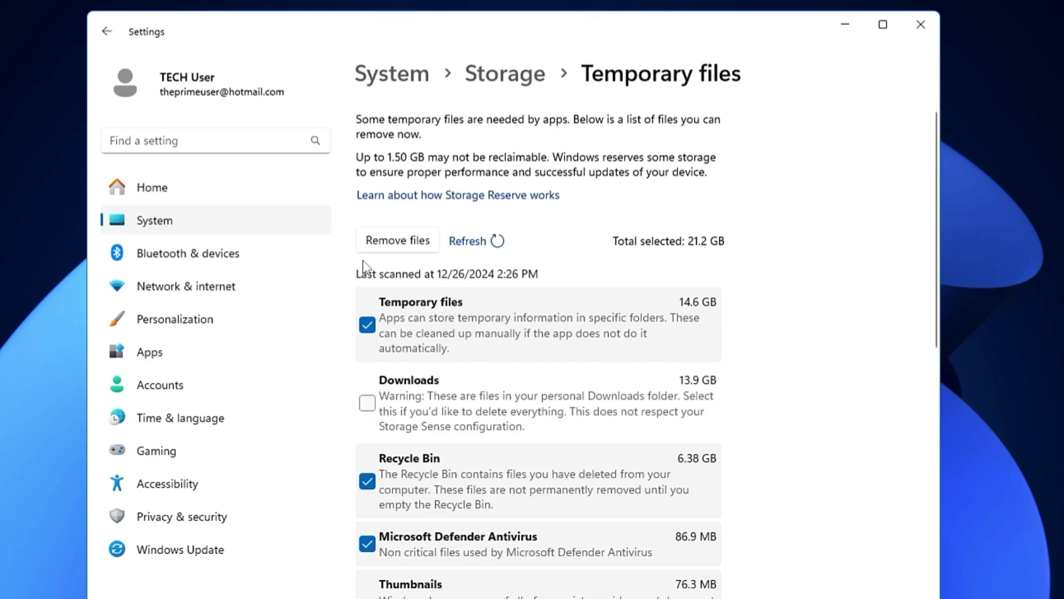
pyautogui.click(413, 243)
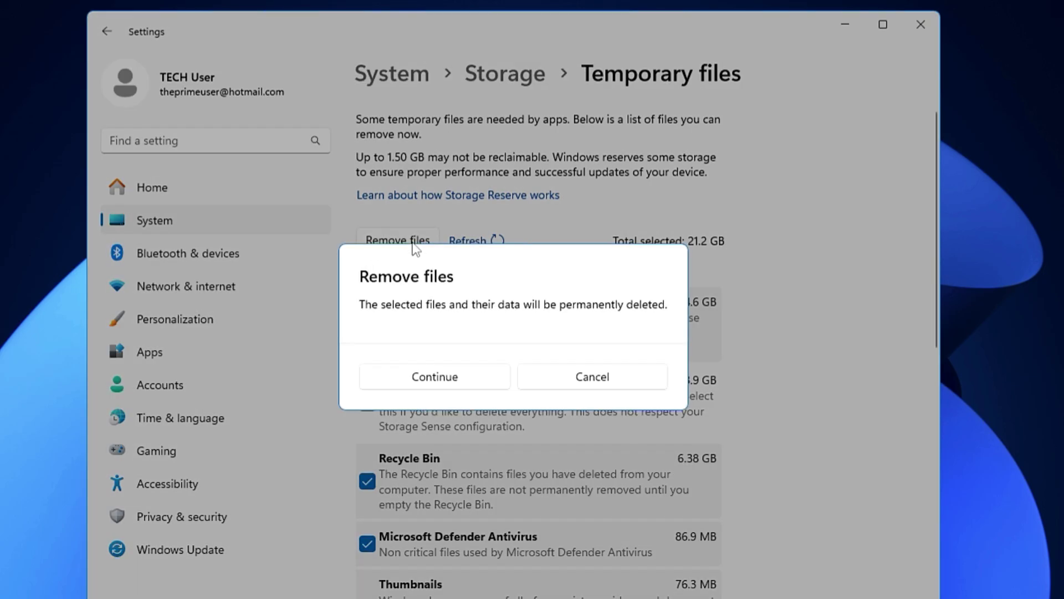
pyautogui.click(447, 382)
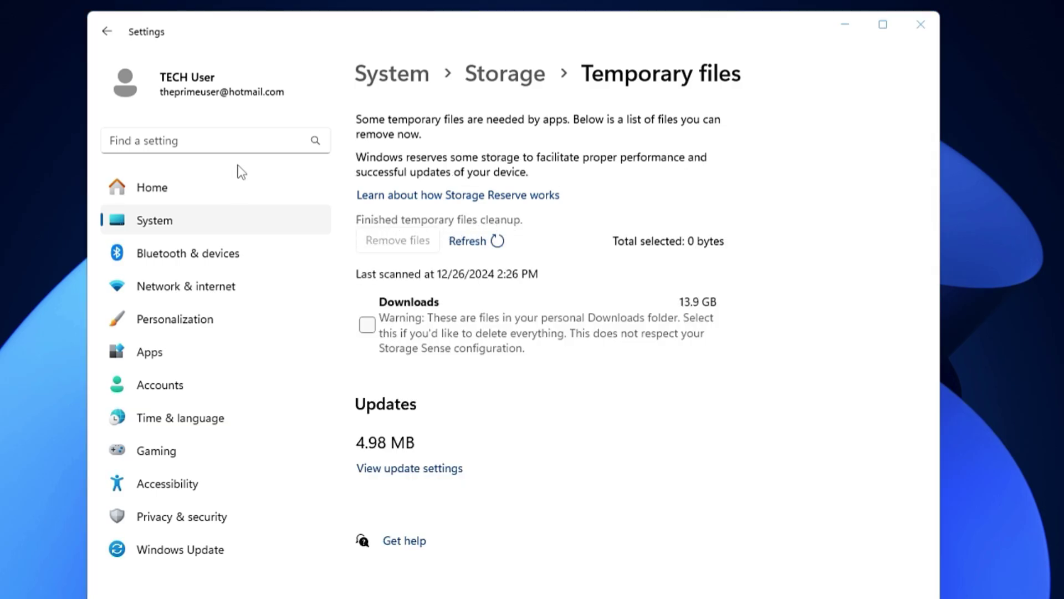
# Return to Storage and open Installed apps, sorted by size with VALORANT largest at 52.4 GB
pyautogui.click(106, 32)
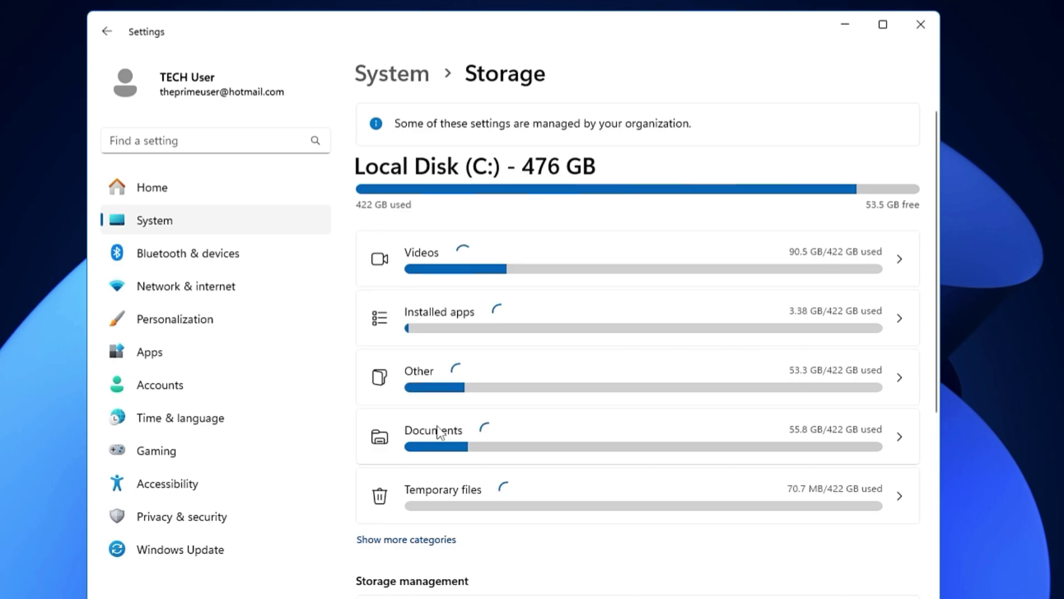
pyautogui.click(456, 325)
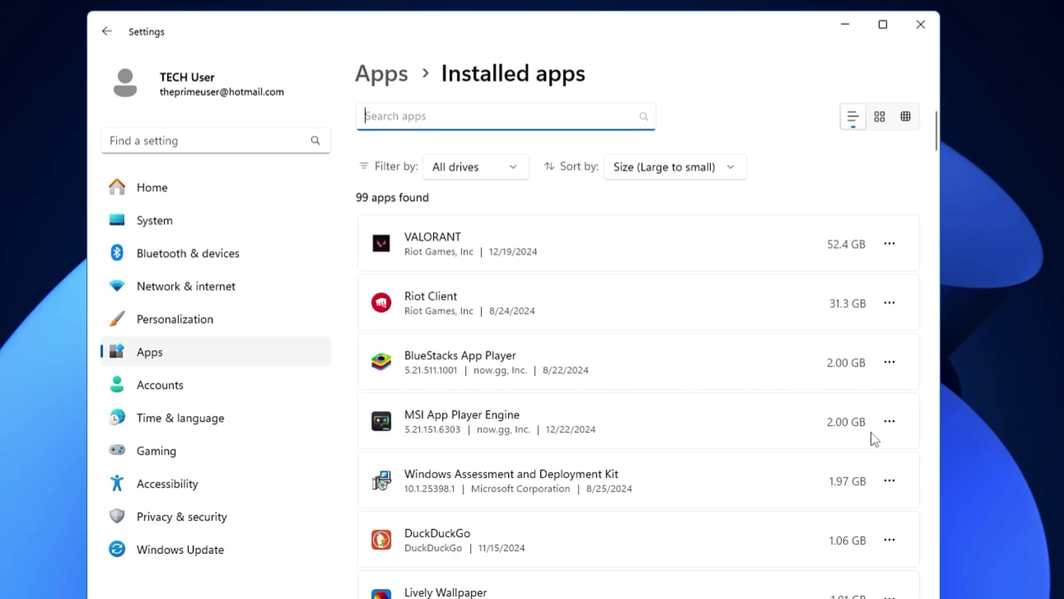
pyautogui.click(890, 422)
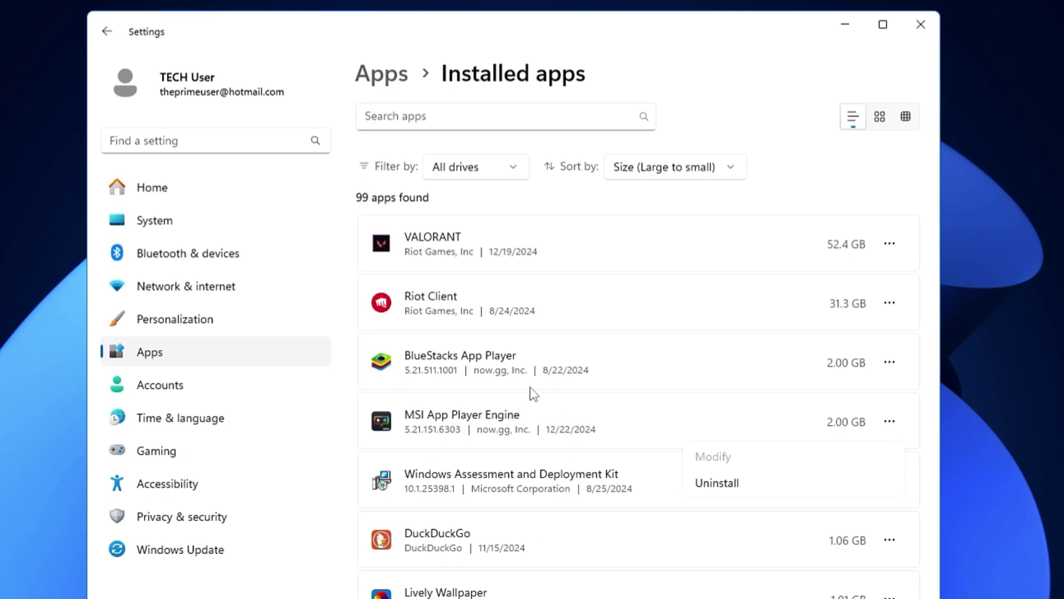
pyautogui.click(718, 246)
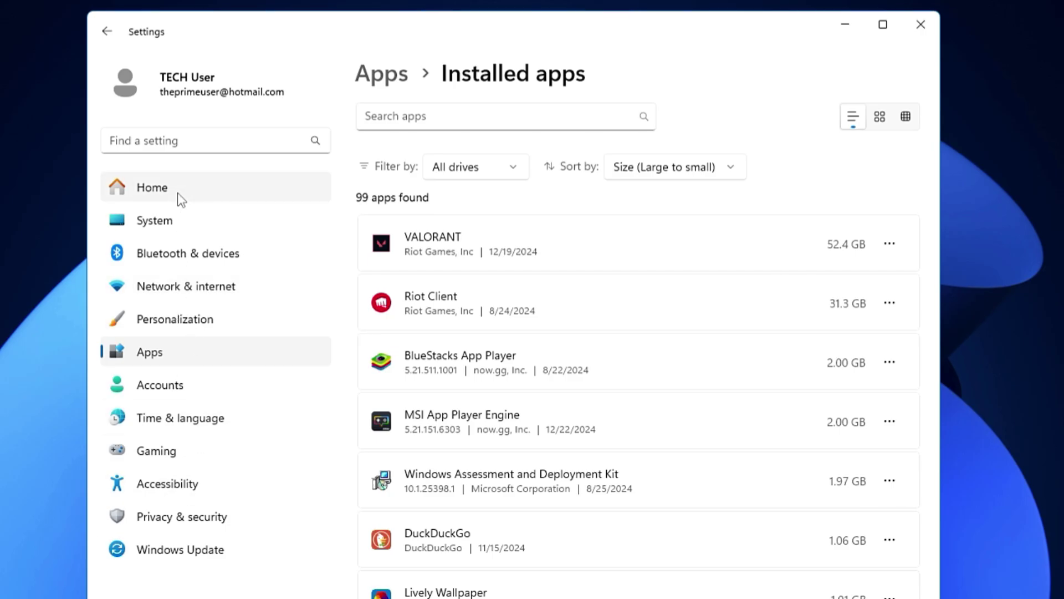
# Clear the location history under Privacy & security > Location, then close Settings
pyautogui.click(178, 526)
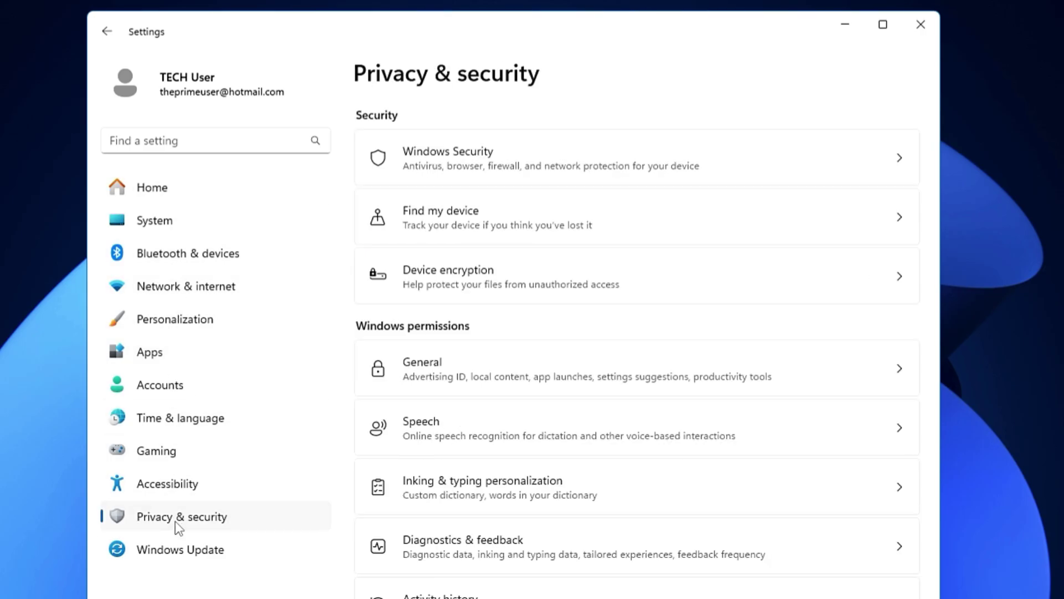
pyautogui.scroll(-7, 501, 364)
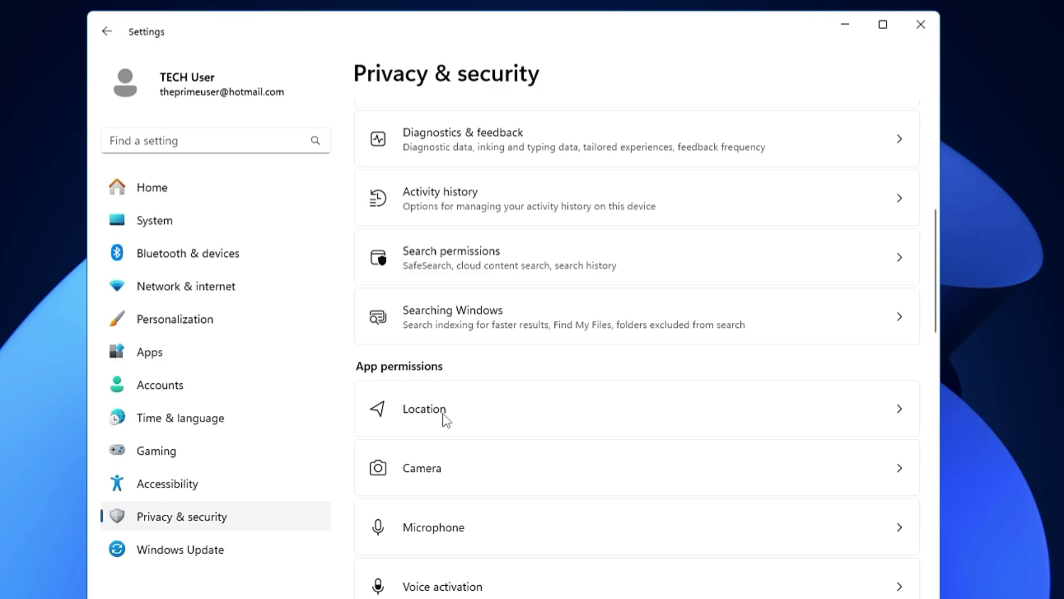
pyautogui.click(446, 420)
pyautogui.scroll(-5, 466, 377)
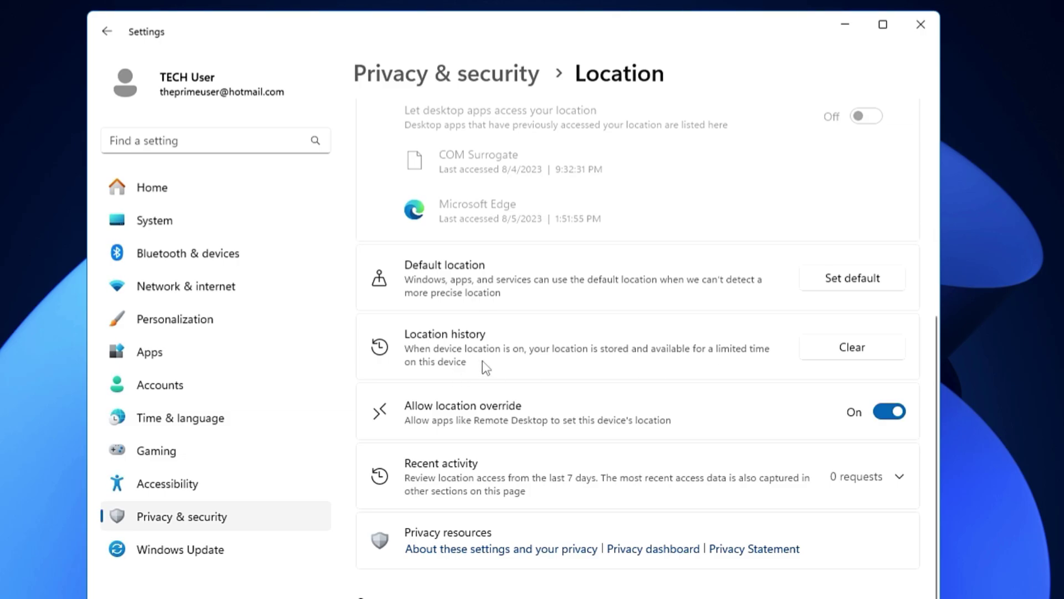
pyautogui.click(839, 353)
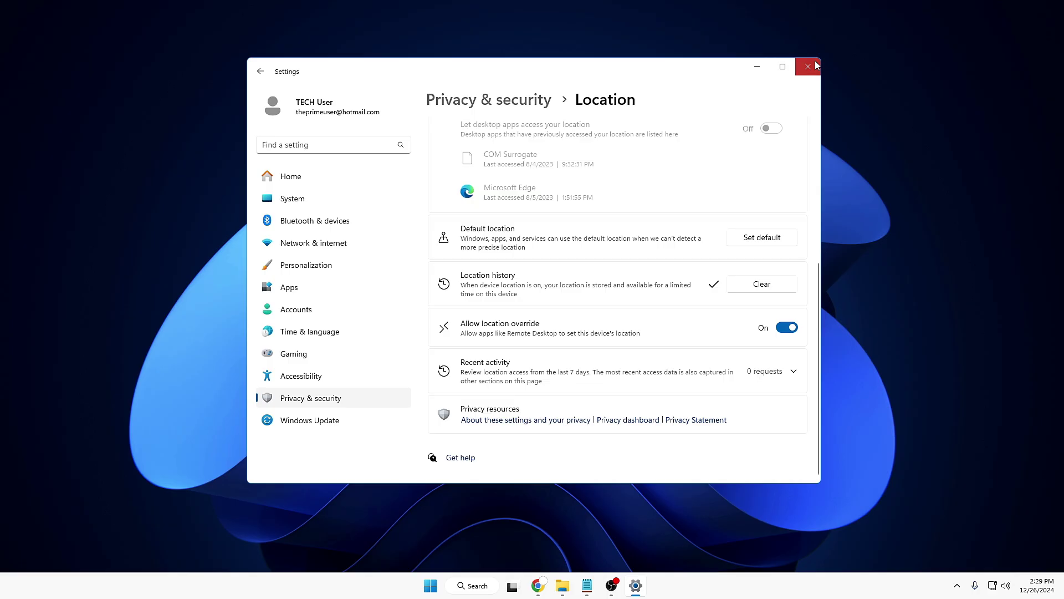
pyautogui.click(815, 66)
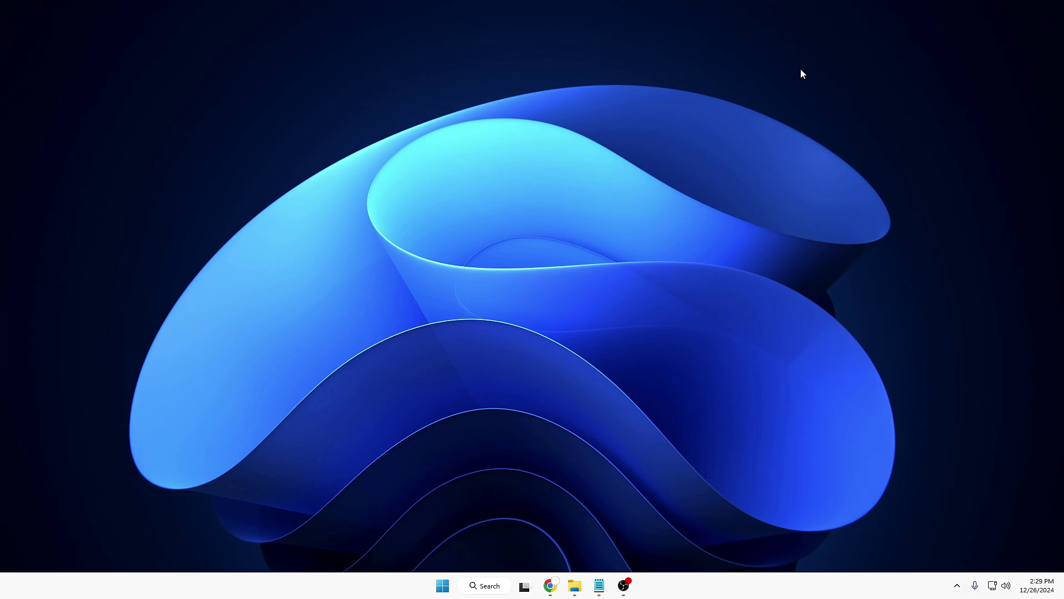
# Search for wsreset and run it to reset the Microsoft Store cache
pyautogui.click(488, 585)
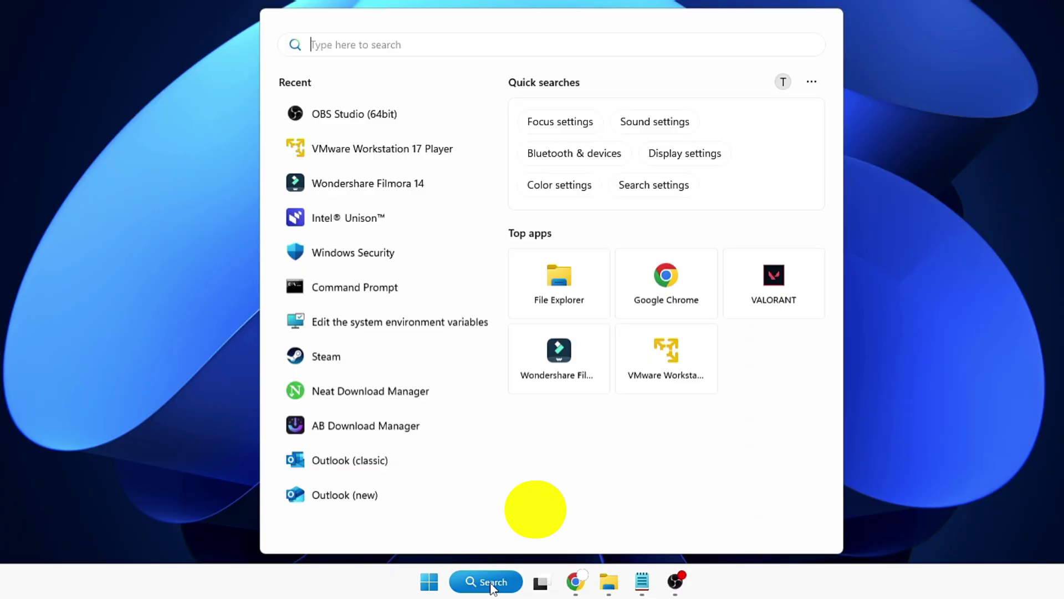
pyautogui.write('ws')
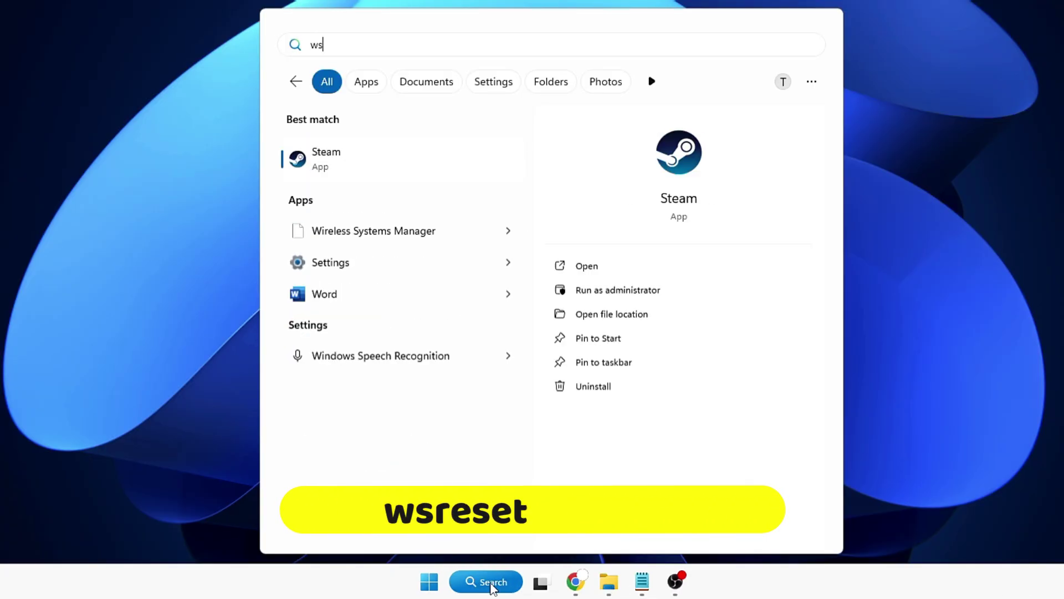
pyautogui.write('reset')
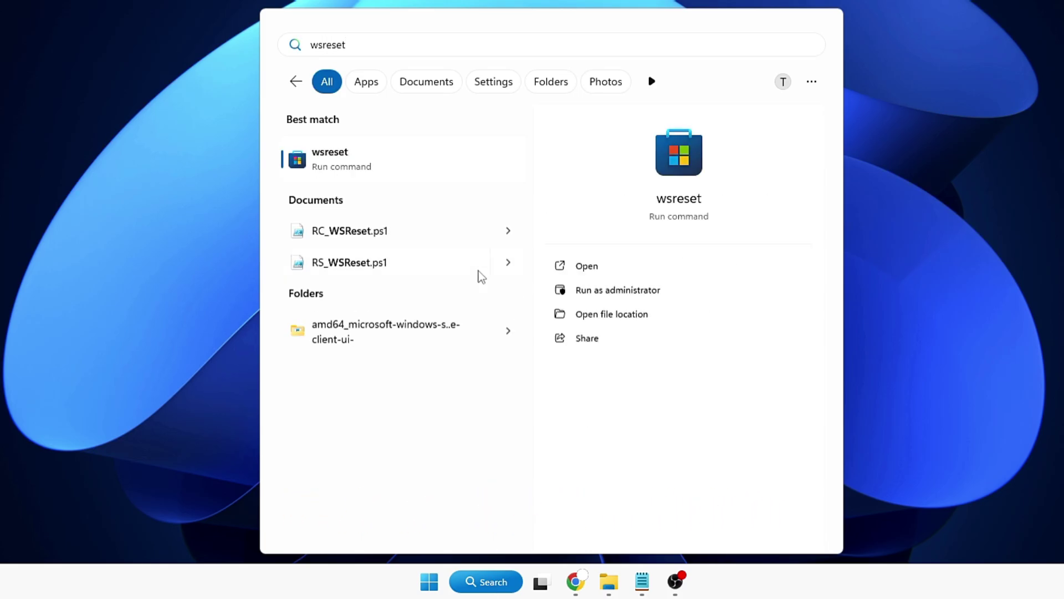
pyautogui.click(342, 166)
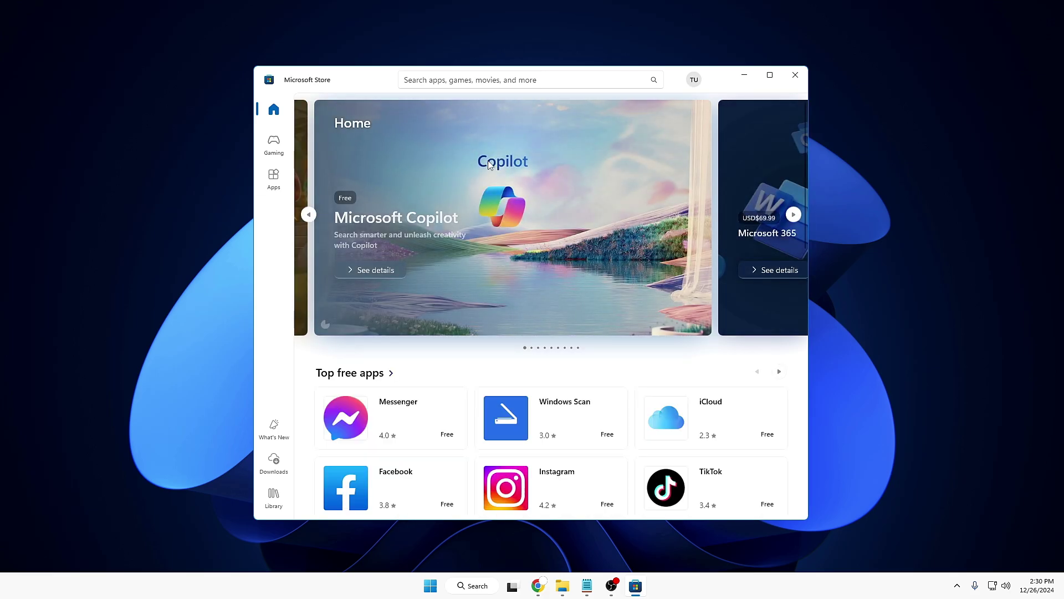
# Close the reopened Microsoft Store window after the cache reset
pyautogui.click(796, 76)
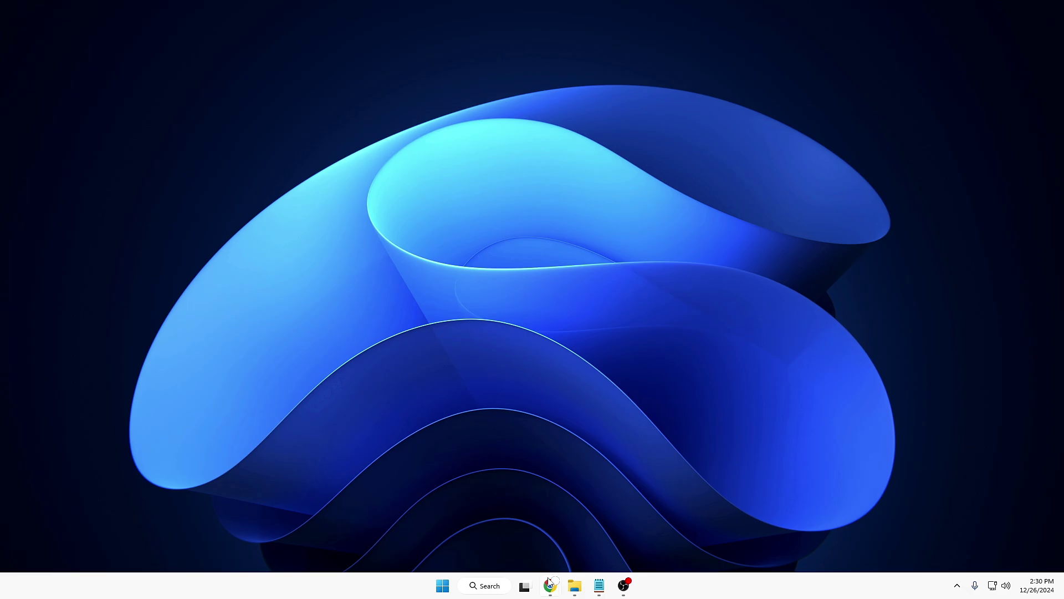
# Restore the Chrome New Tab window and open Chrome's Settings from the three-dot menu
pyautogui.moveTo(550, 582)
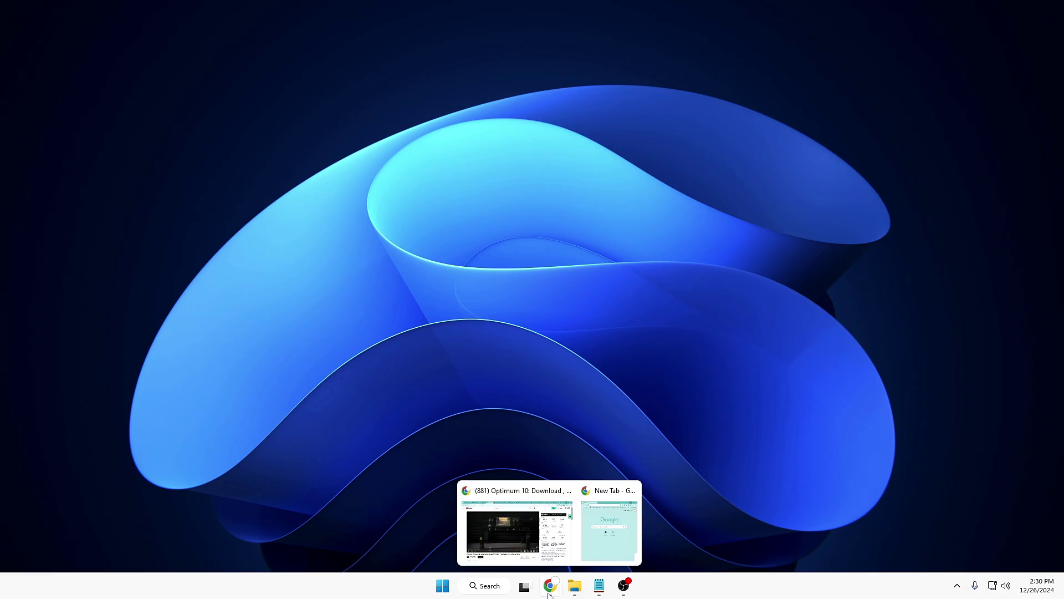
pyautogui.click(613, 539)
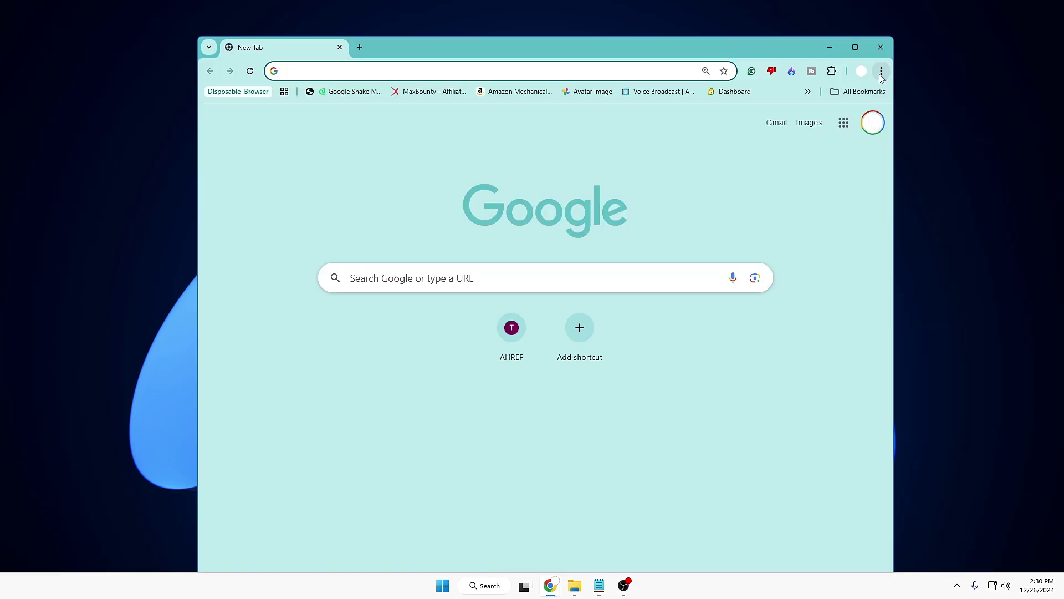
pyautogui.click(881, 71)
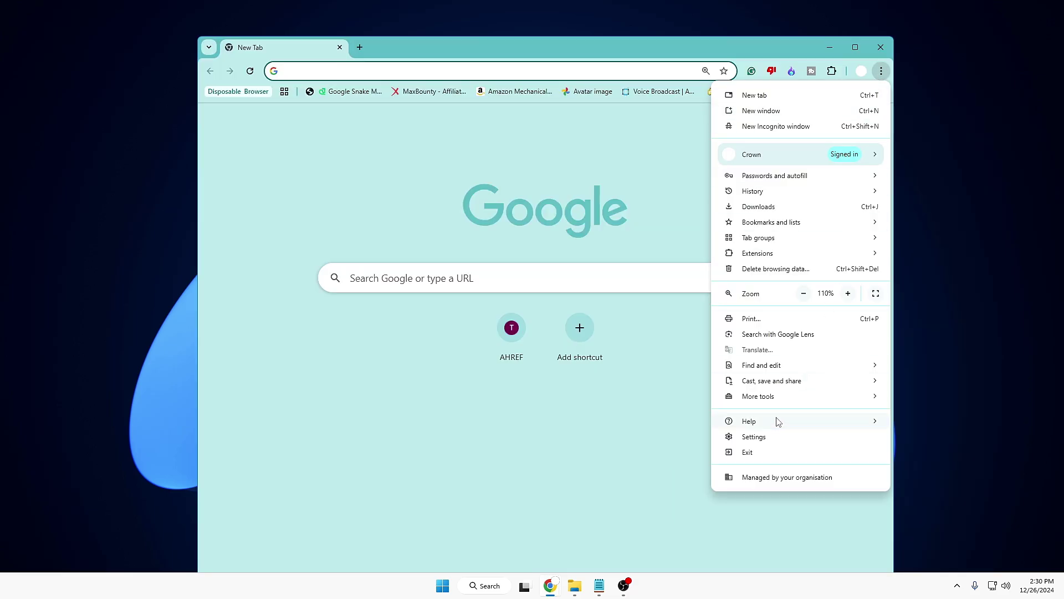
pyautogui.click(755, 437)
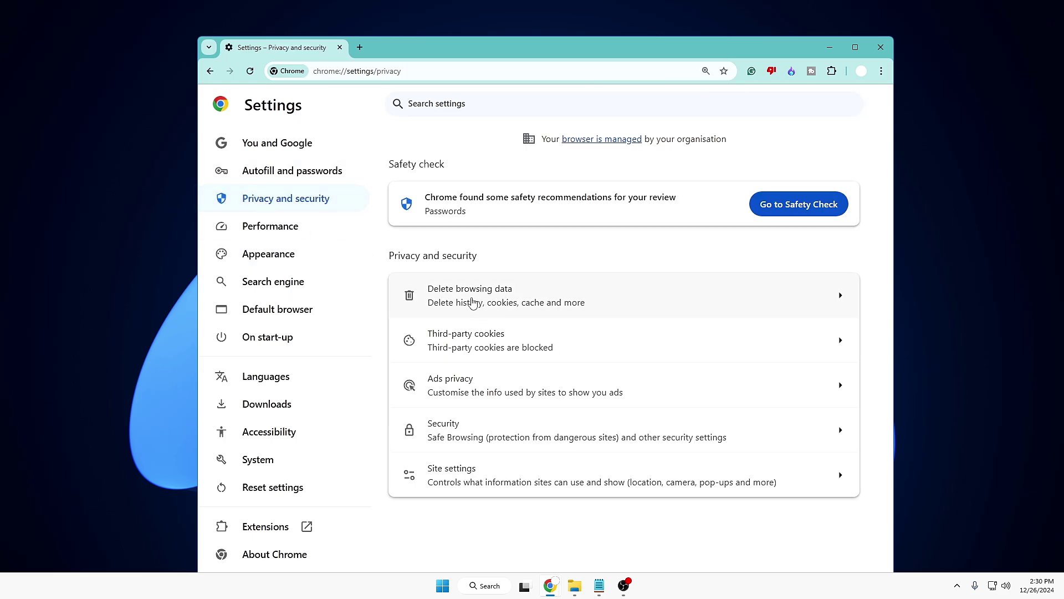
# Review Delete browsing data in Advanced view with time range All time, then close the dialog
pyautogui.click(509, 300)
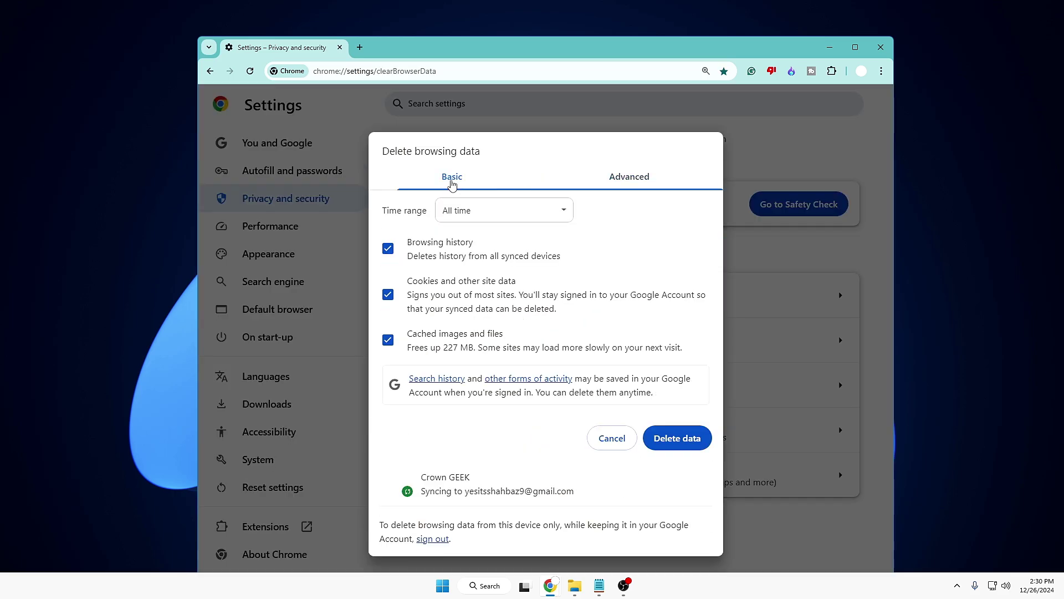
pyautogui.click(628, 181)
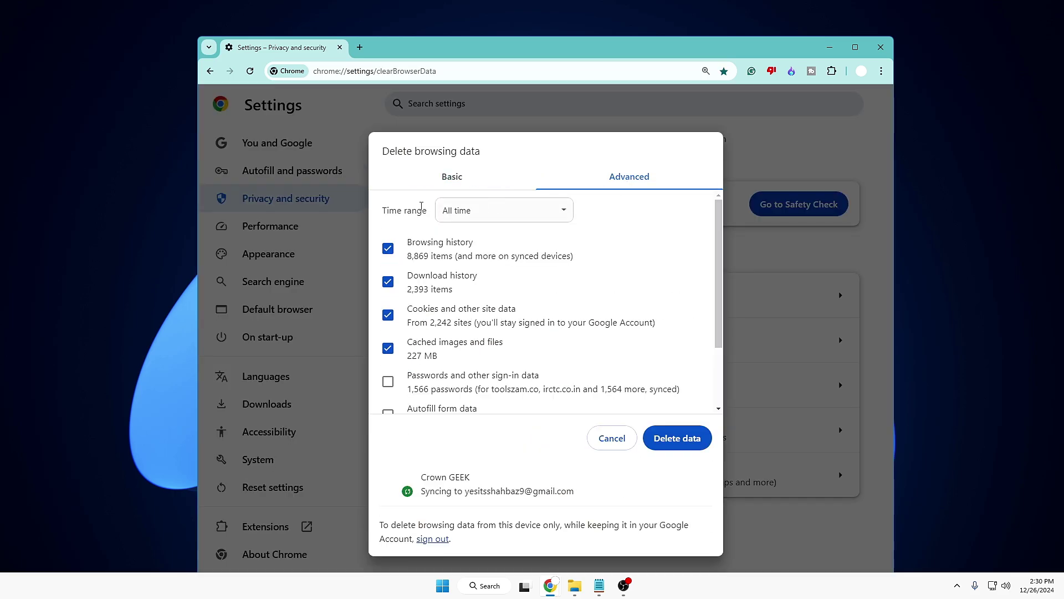
pyautogui.click(472, 211)
pyautogui.click(468, 297)
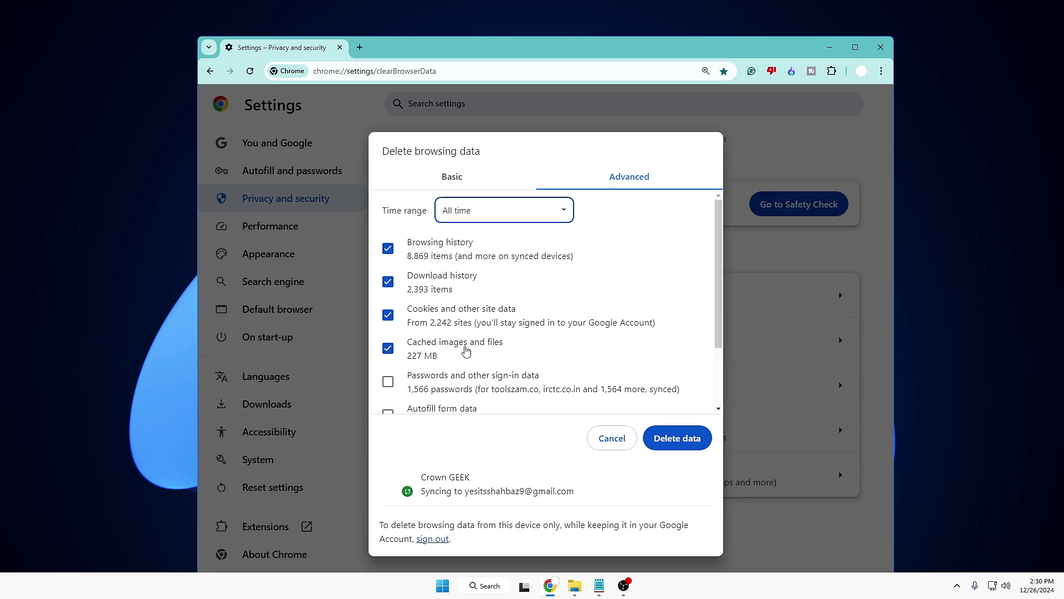
pyautogui.scroll(-1, 485, 347)
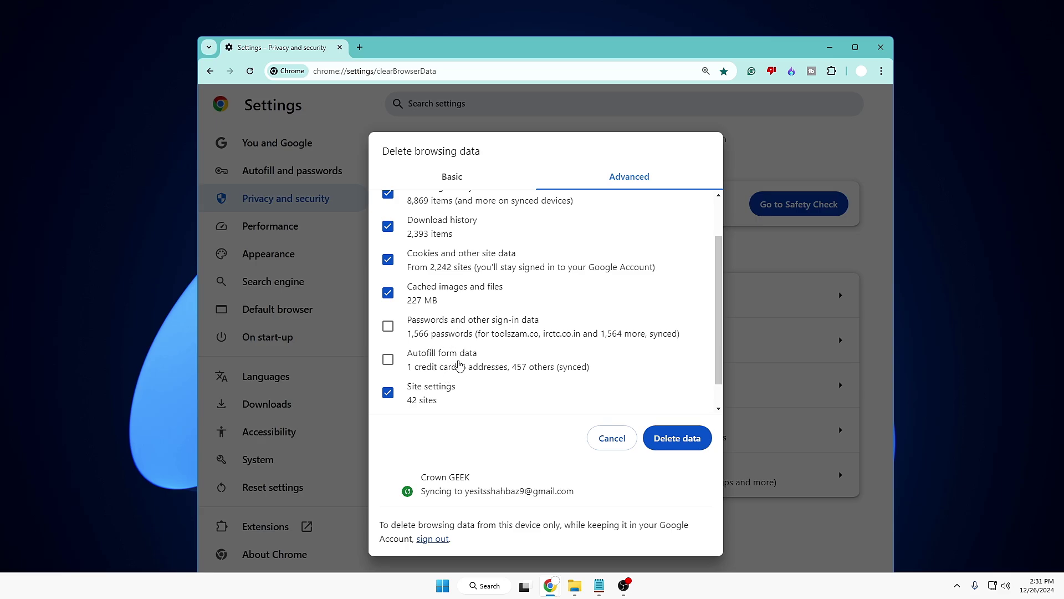
pyautogui.scroll(-1, 461, 373)
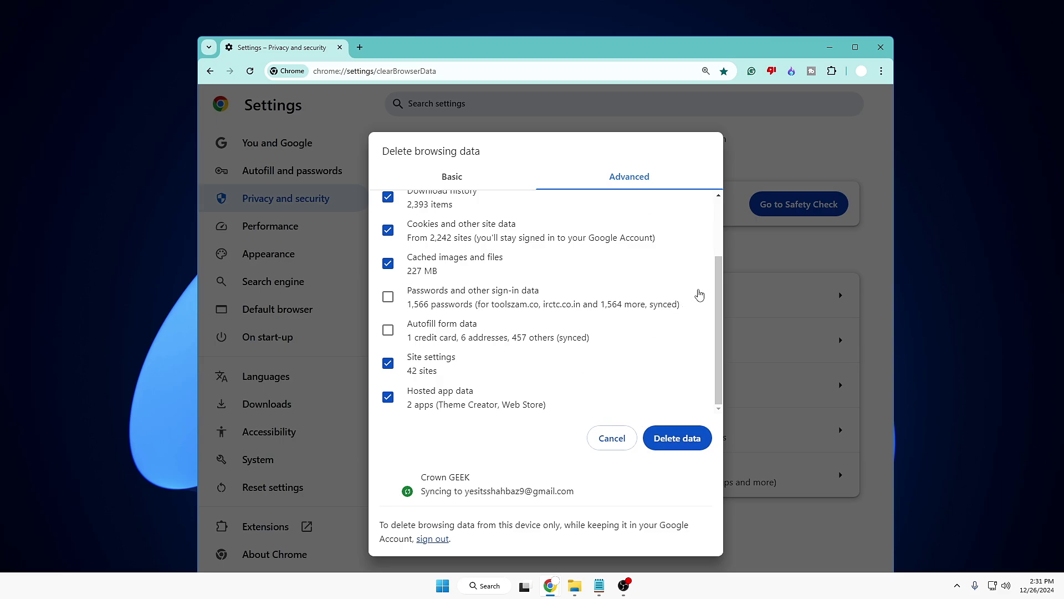
pyautogui.click(613, 437)
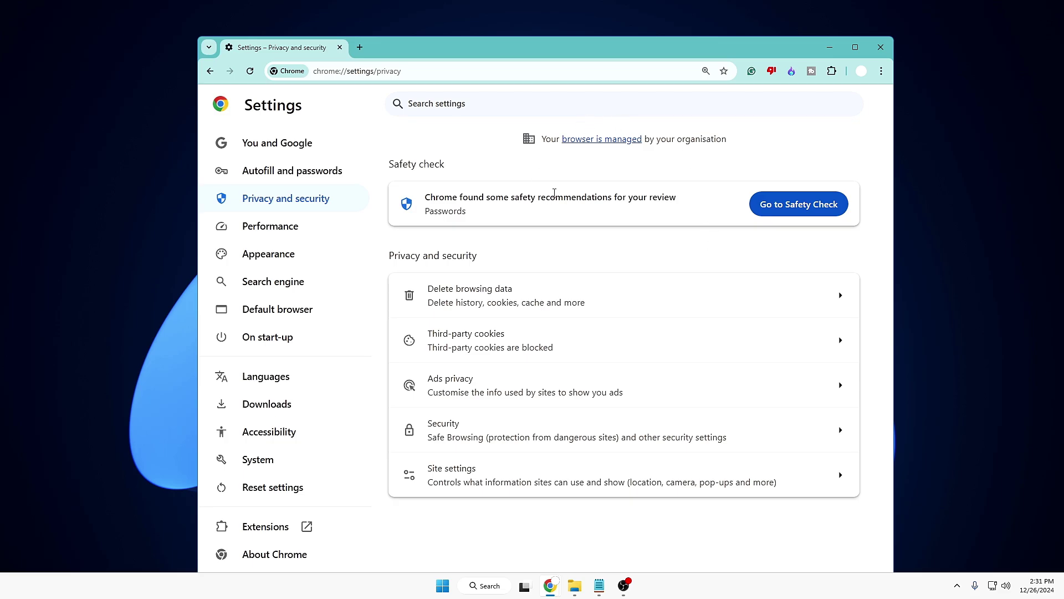
# Minimize Chrome and open the local %temp% folder through the Run dialog
pyautogui.click(829, 47)
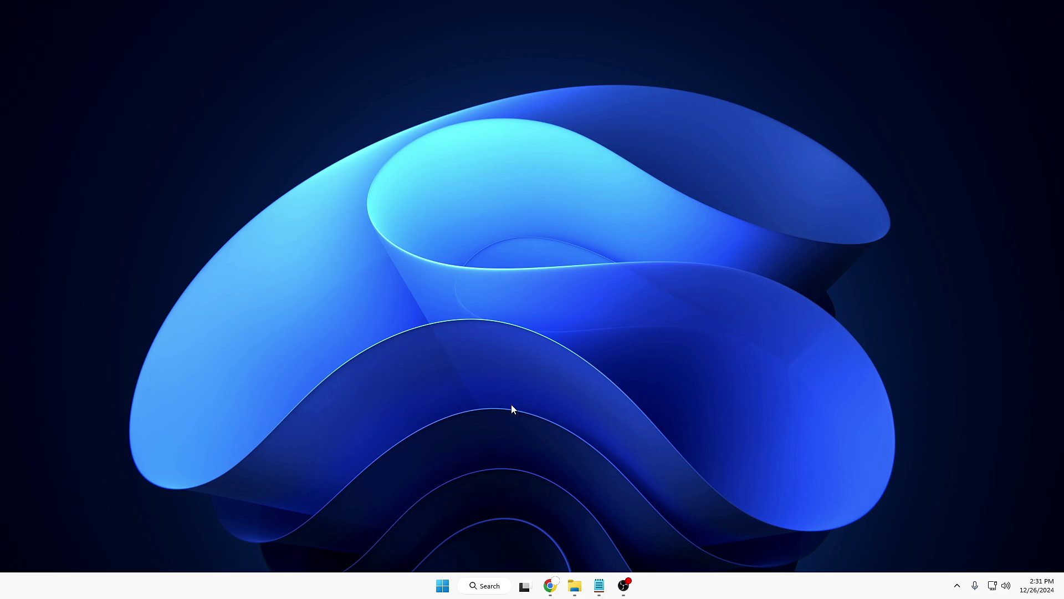
pyautogui.rightClick(442, 585)
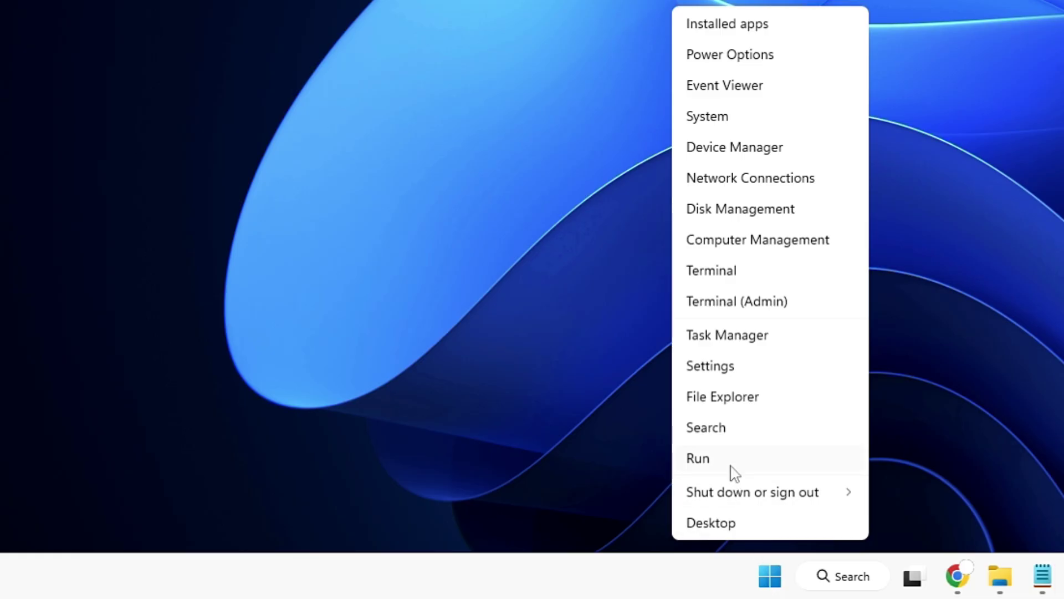
pyautogui.click(419, 520)
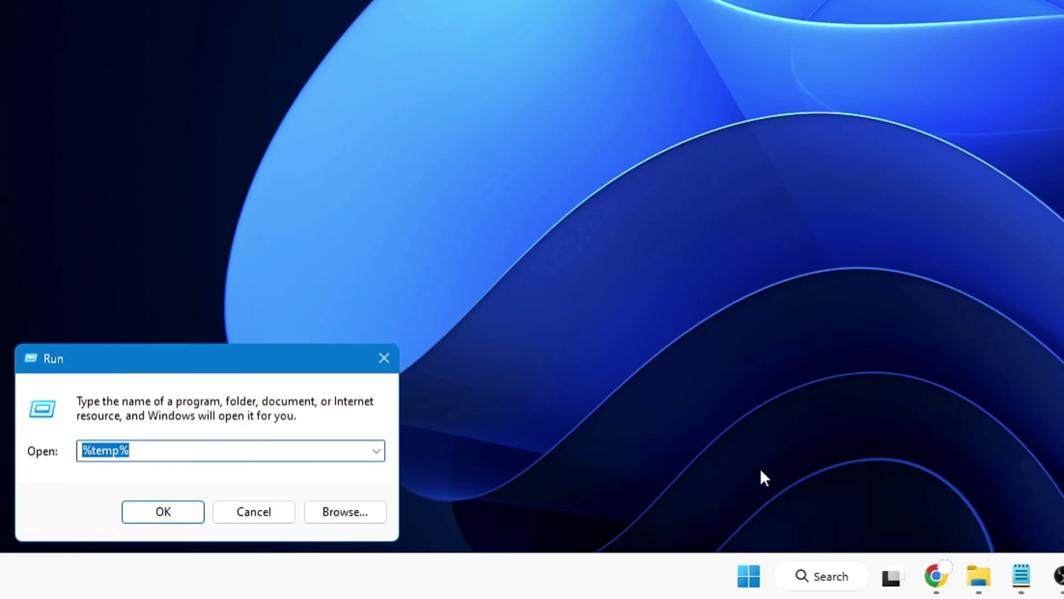
pyautogui.press('Home')
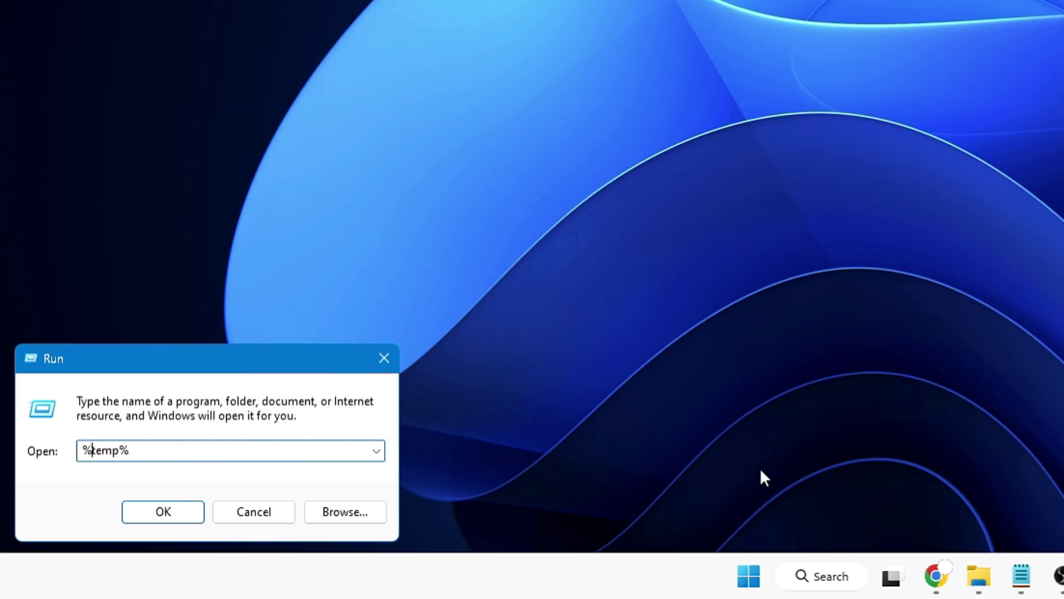
pyautogui.press('Return')
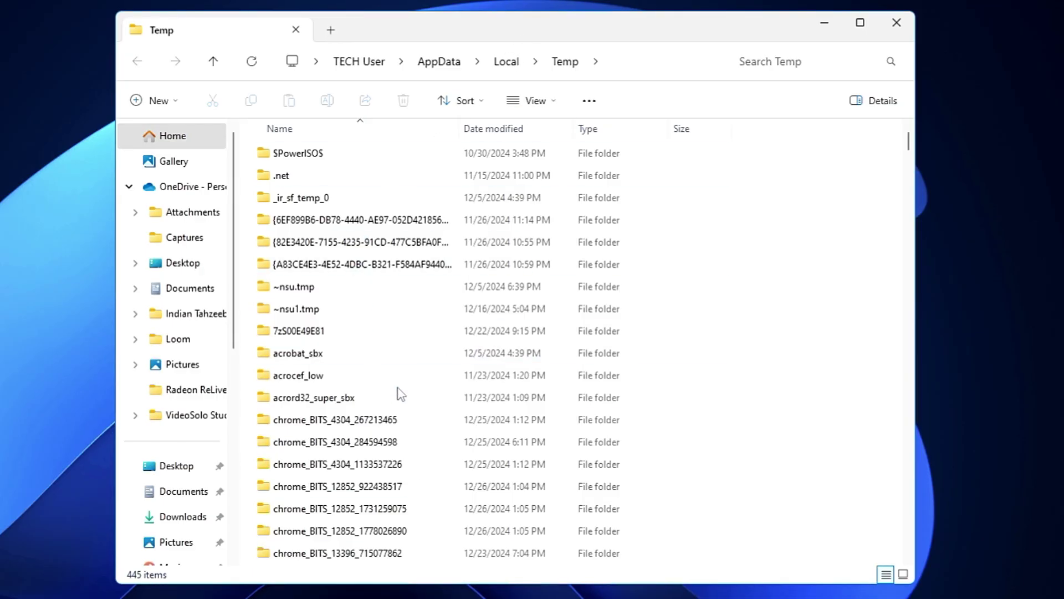
# Permanently delete all Temp folder items, granting admin permission and skipping in-use files, then close it
pyautogui.hotkey('ctrl', 'a')
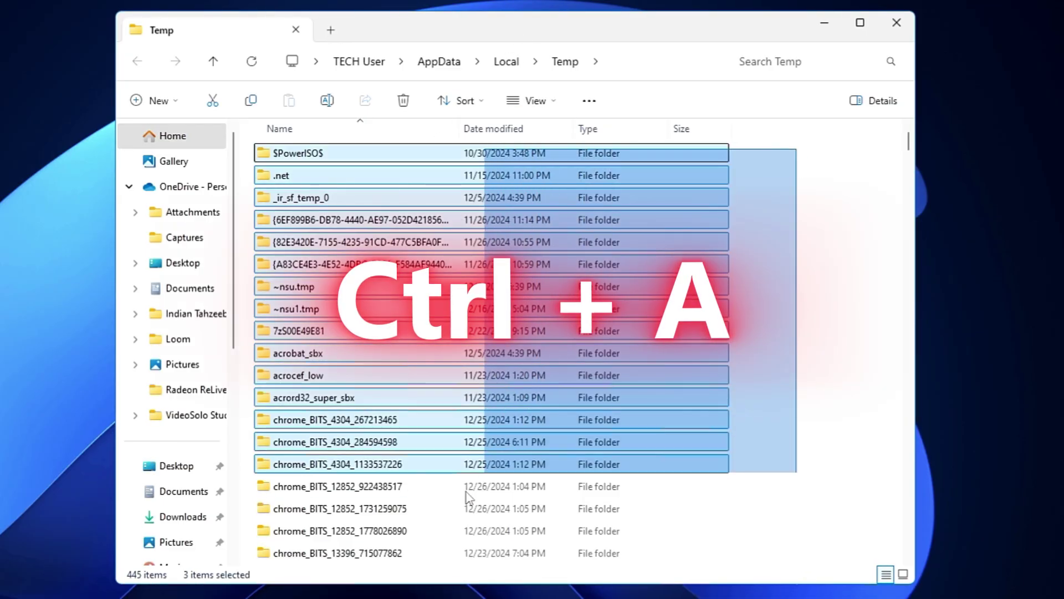
pyautogui.scroll(-8, 800, 155)
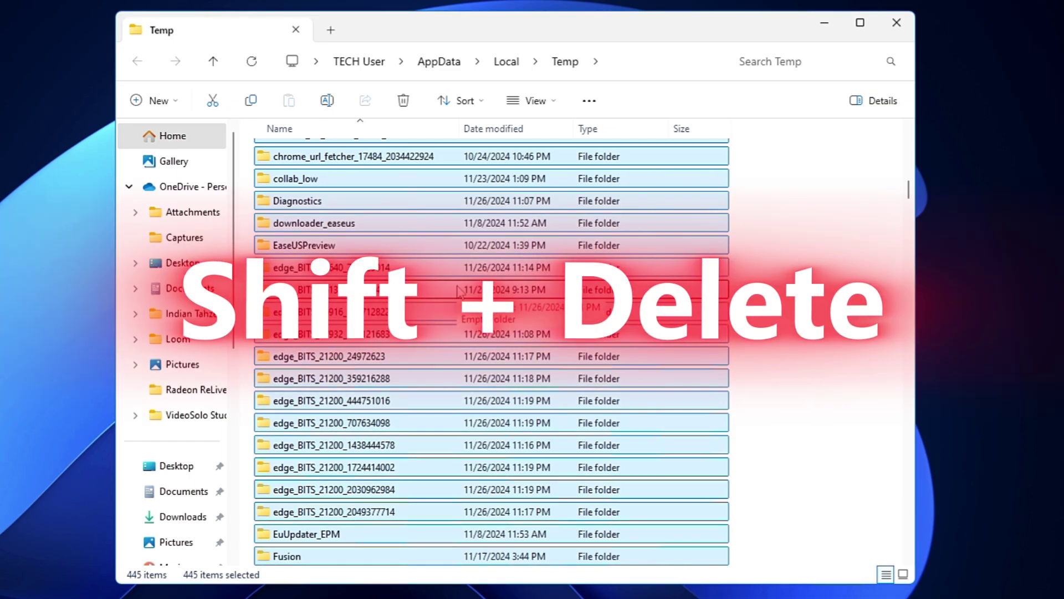
pyautogui.hotkey('shift', 'Delete')
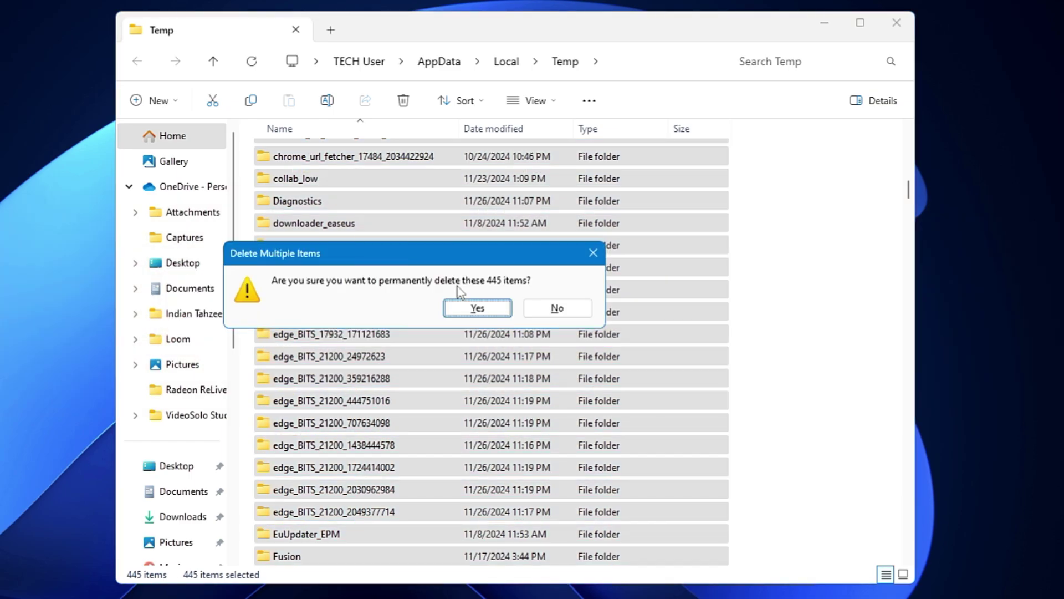
pyautogui.click(481, 307)
pyautogui.click(215, 238)
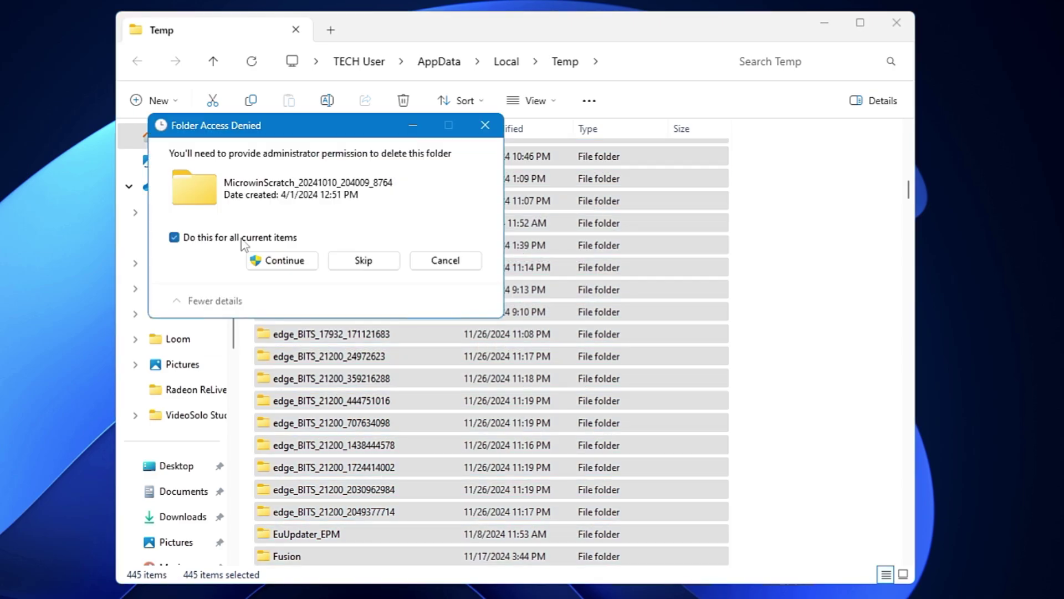
pyautogui.click(286, 260)
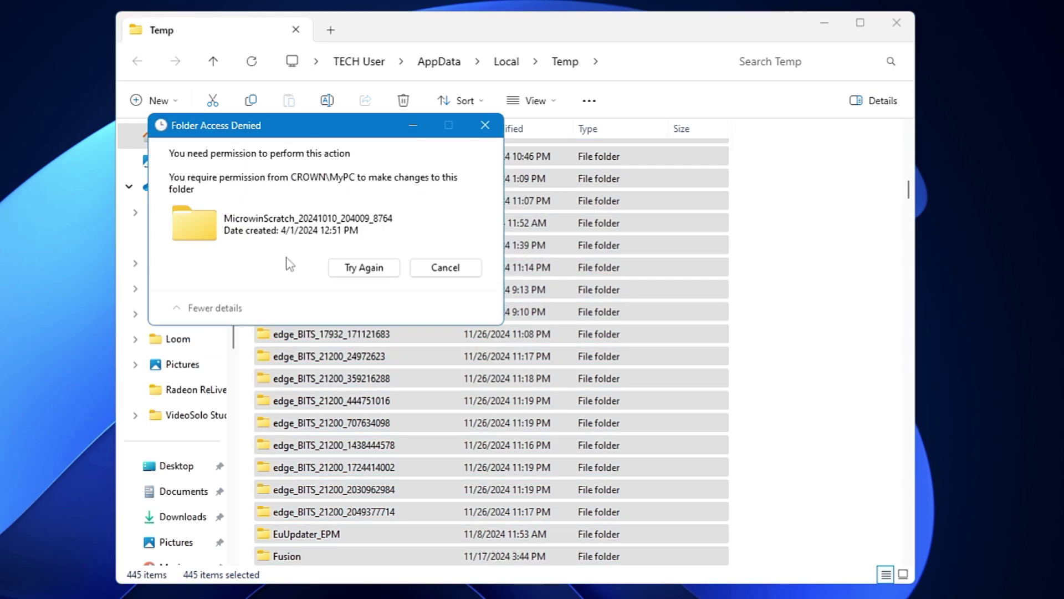
pyautogui.click(361, 266)
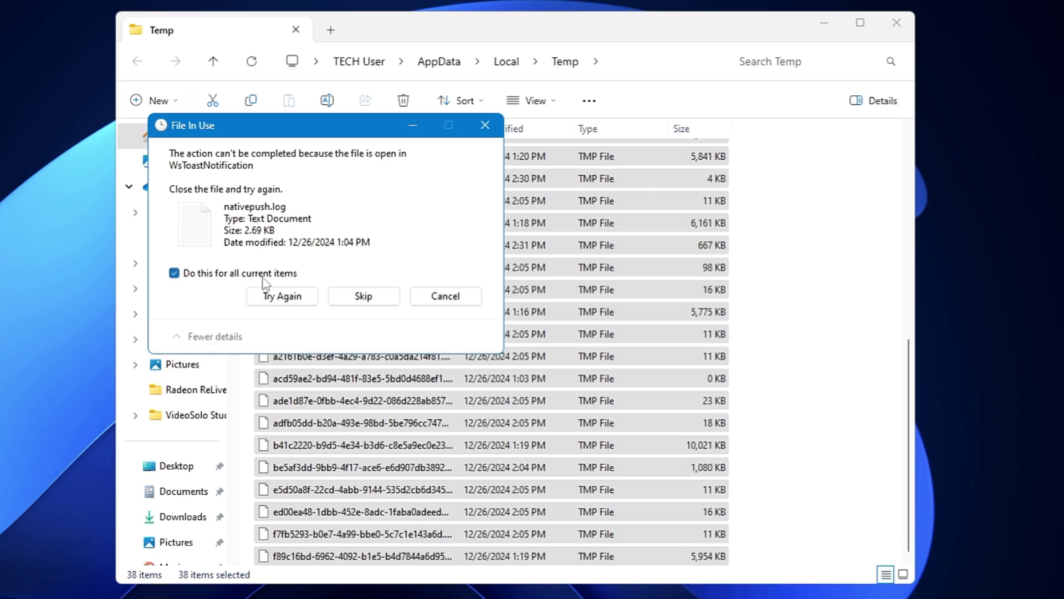
pyautogui.click(365, 296)
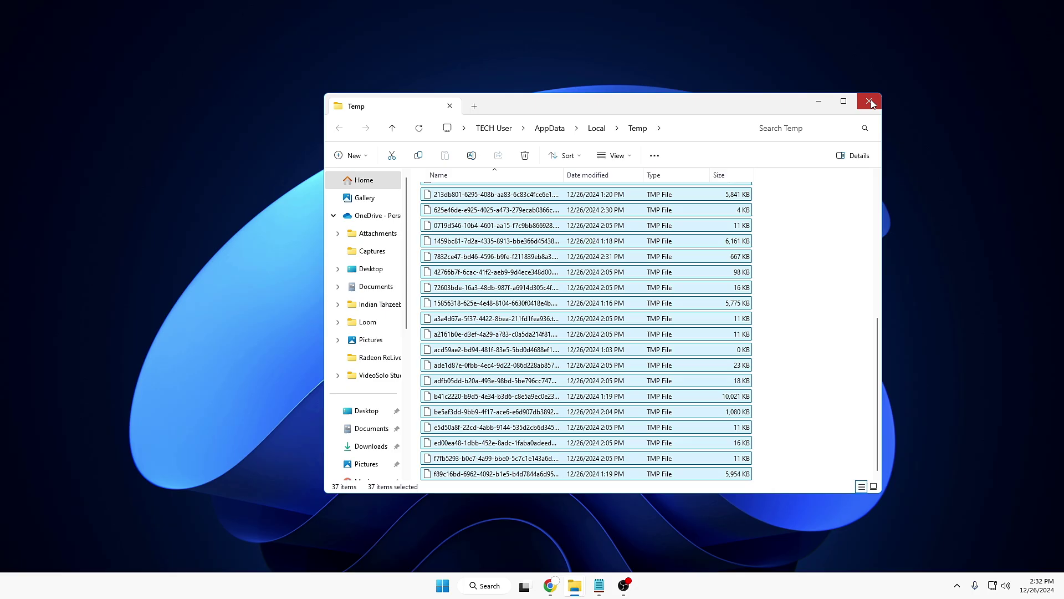
pyautogui.click(869, 101)
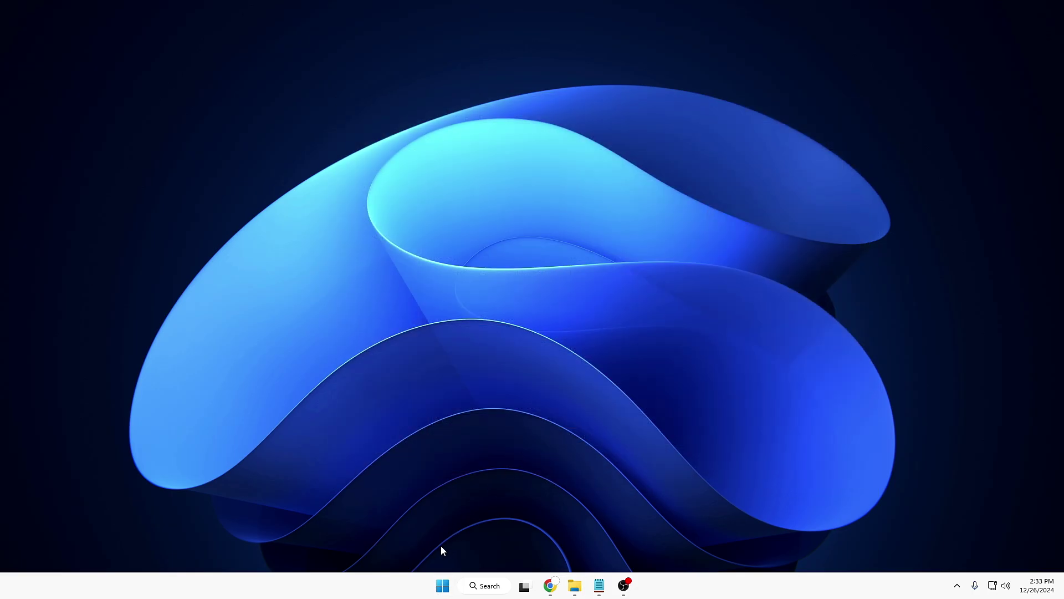
# Open the Windows Temp folder by running 'temp' from the Run box
pyautogui.press('super+x')
pyautogui.click(447, 515)
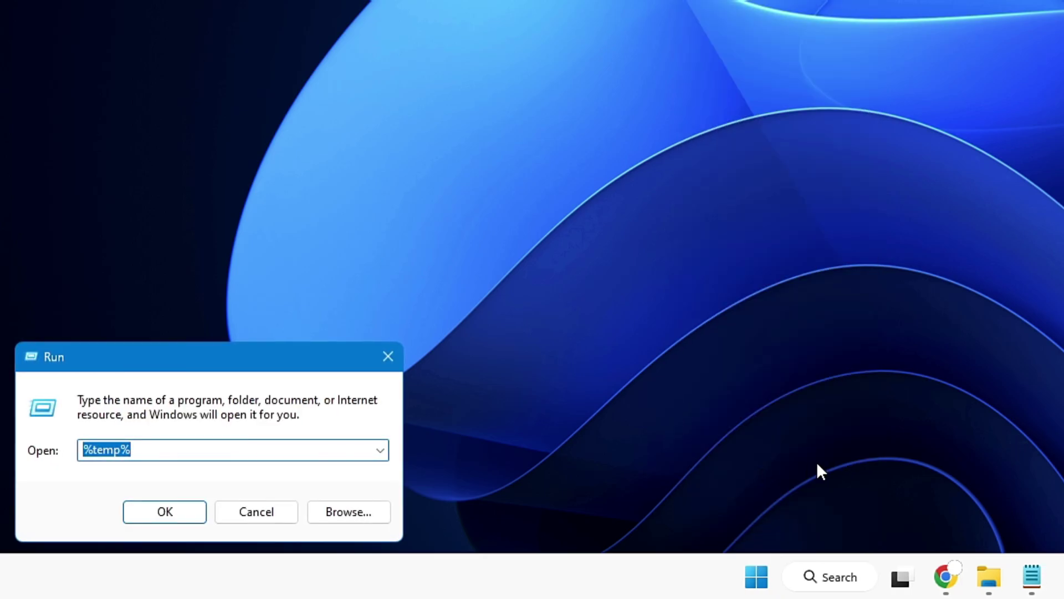
pyautogui.write('temp')
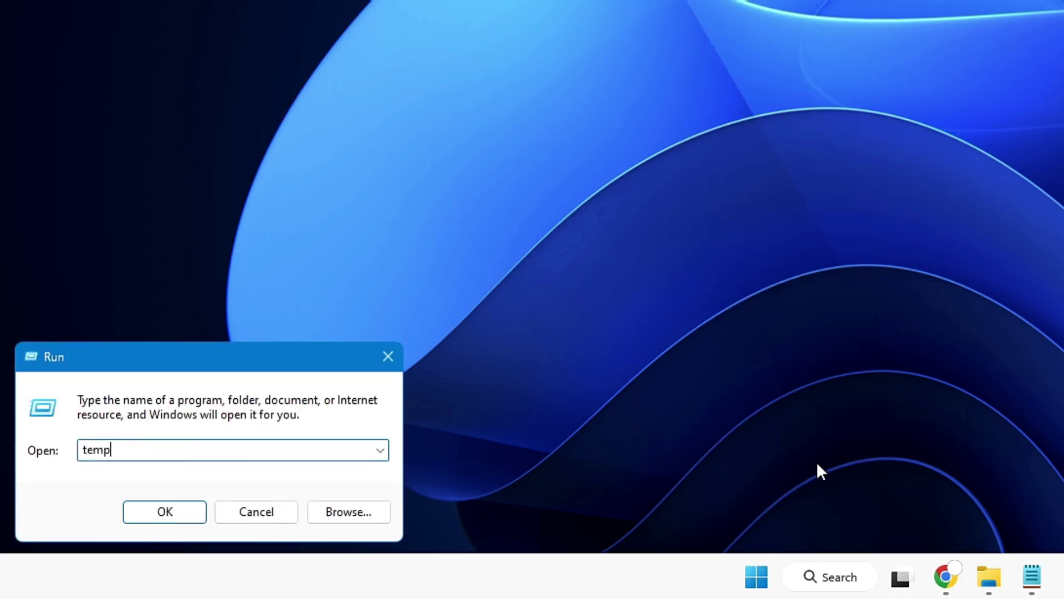
pyautogui.press('Return')
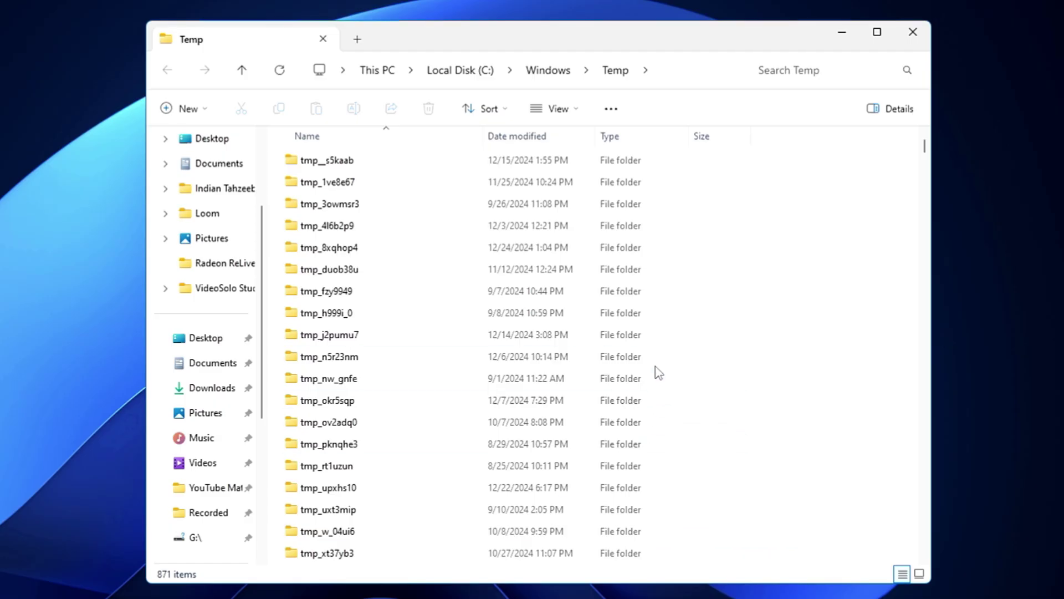
# Permanently delete all 871 items, skipping protected and in-use ones, then close the folder
pyautogui.hotkey('ctrl', 'a')
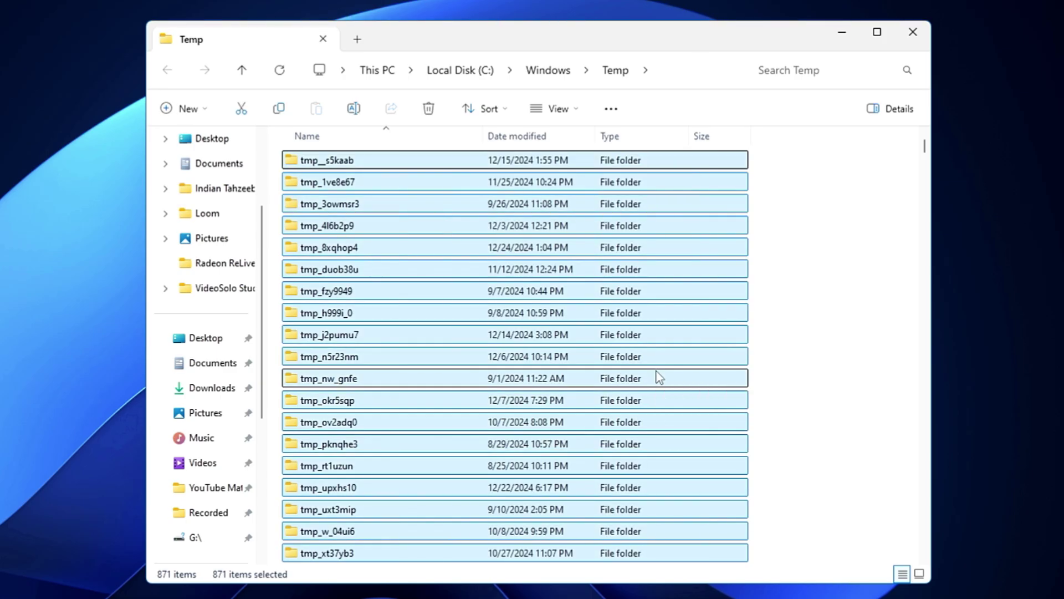
pyautogui.hotkey('shift', 'Delete')
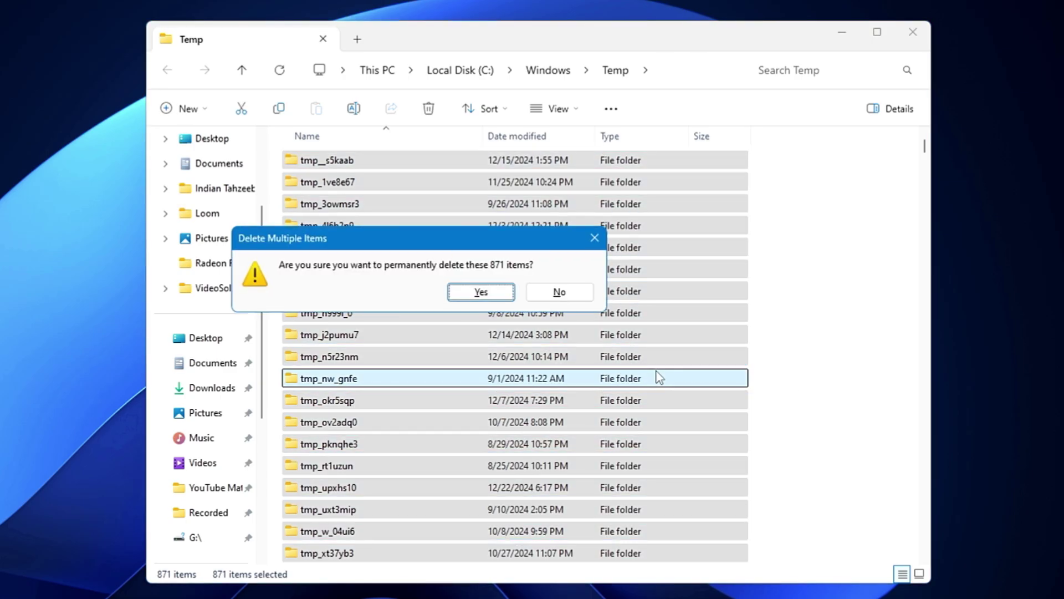
pyautogui.click(481, 292)
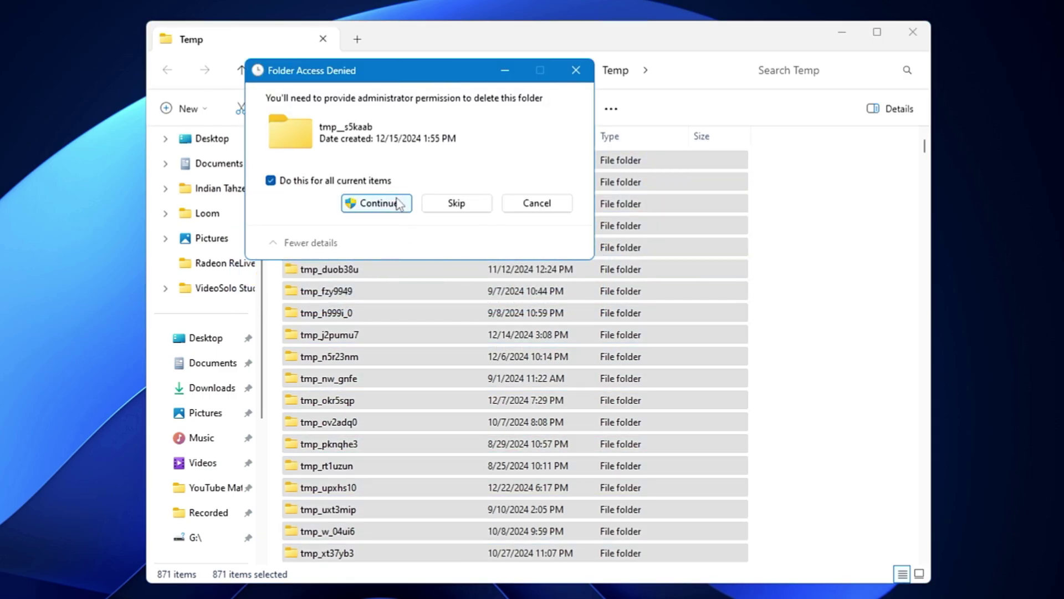
pyautogui.click(398, 203)
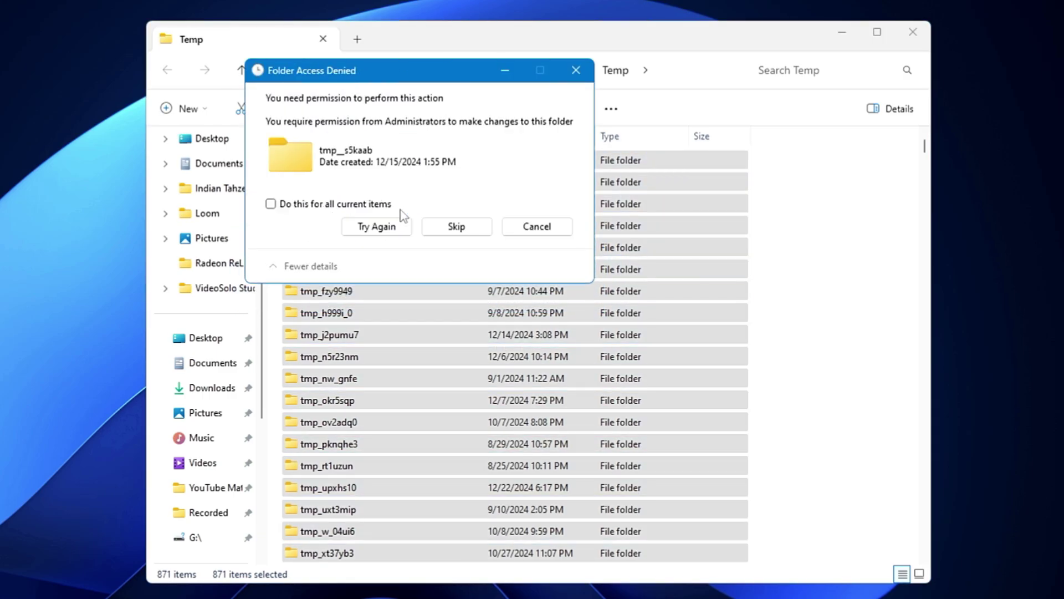
pyautogui.click(271, 204)
pyautogui.click(454, 226)
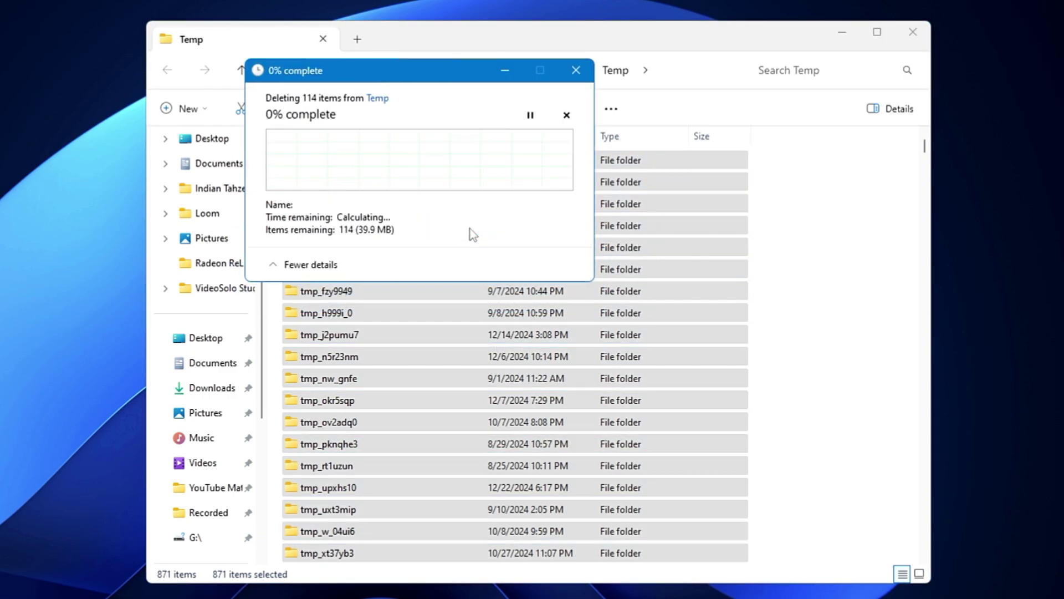
pyautogui.click(375, 217)
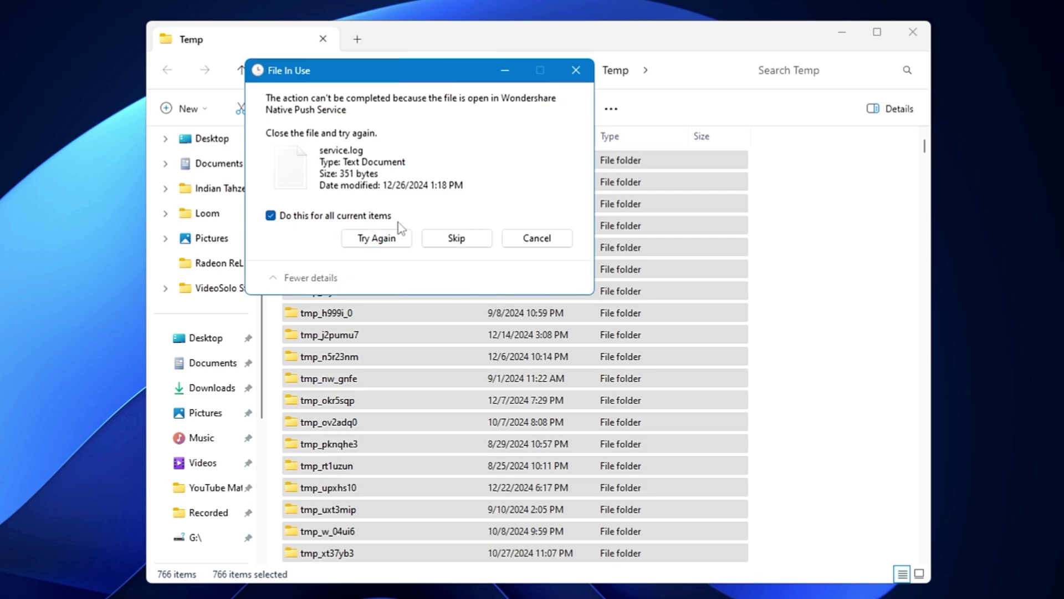
pyautogui.click(456, 238)
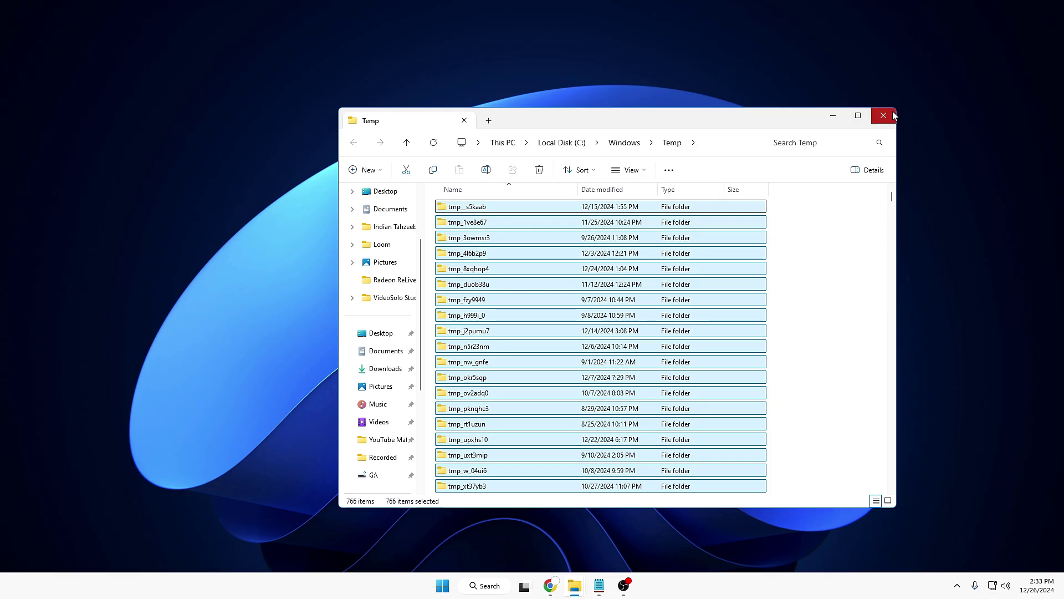
pyautogui.click(893, 115)
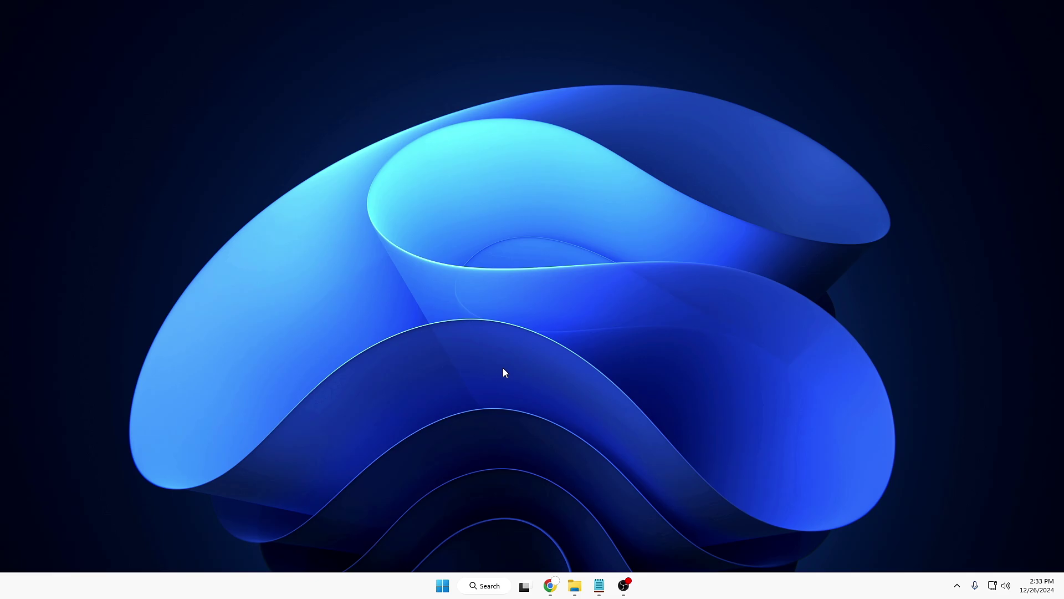
# Run 'ipconfig /flushdns' in an administrator Command Prompt to clear the DNS resolver cache
pyautogui.click(491, 591)
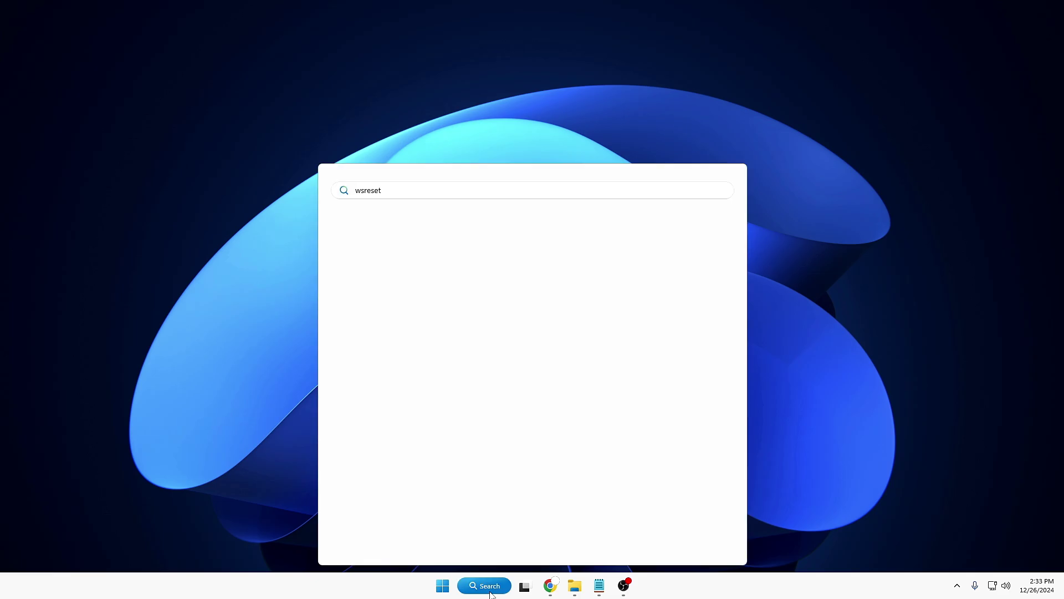
pyautogui.write('cmd')
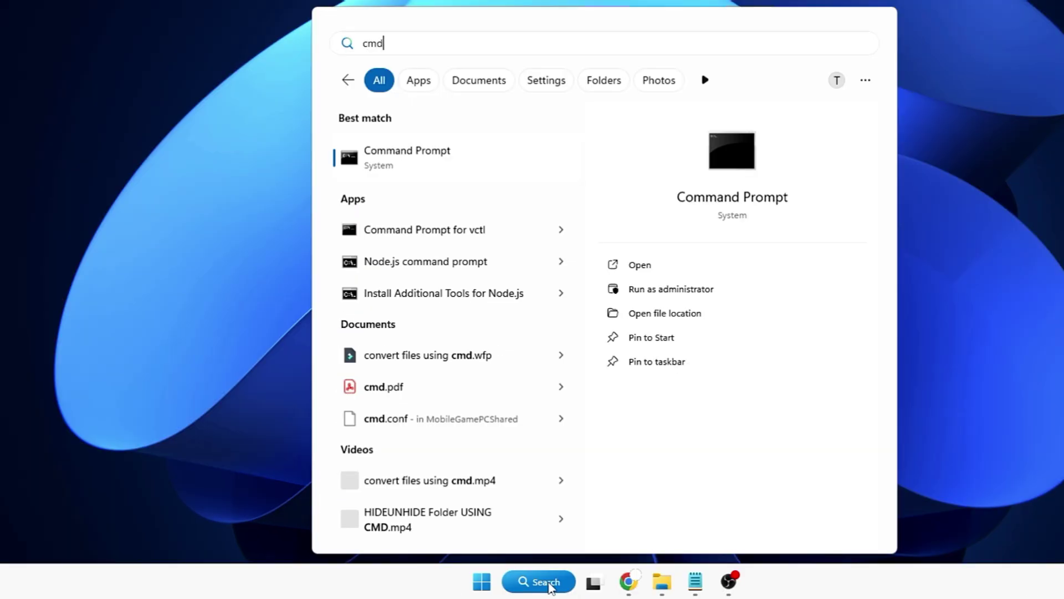
pyautogui.rightClick(486, 154)
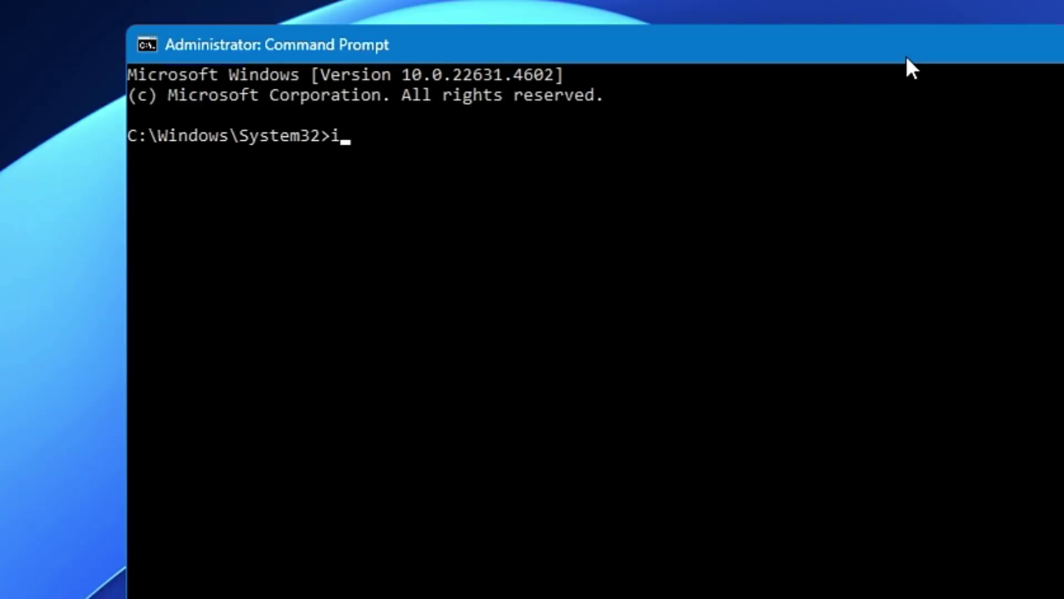
pyautogui.write('onfig ')
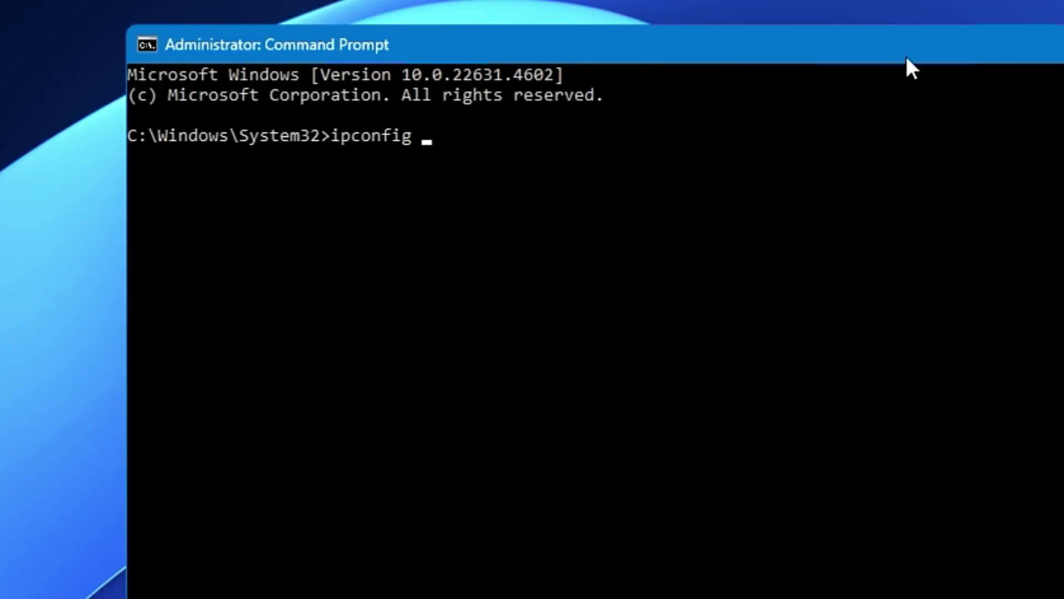
pyautogui.write('/flushdns')
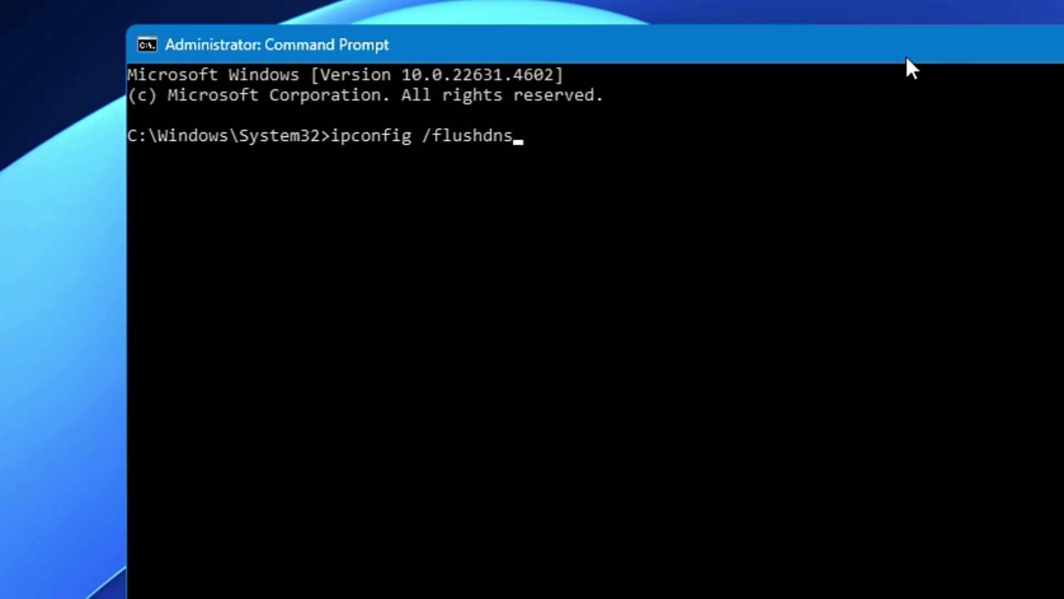
pyautogui.press('Return')
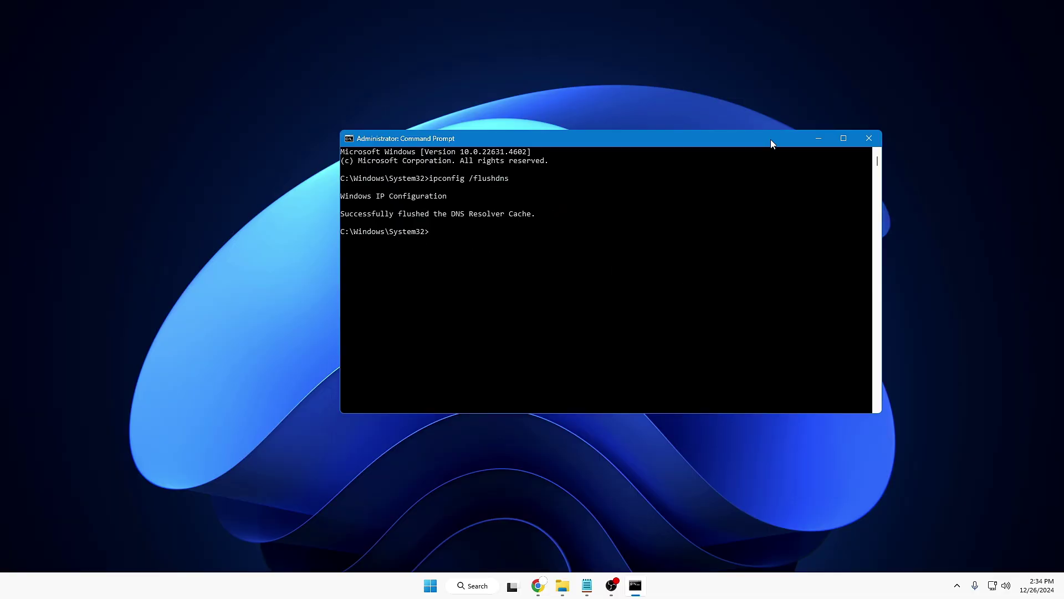
pyautogui.click(869, 138)
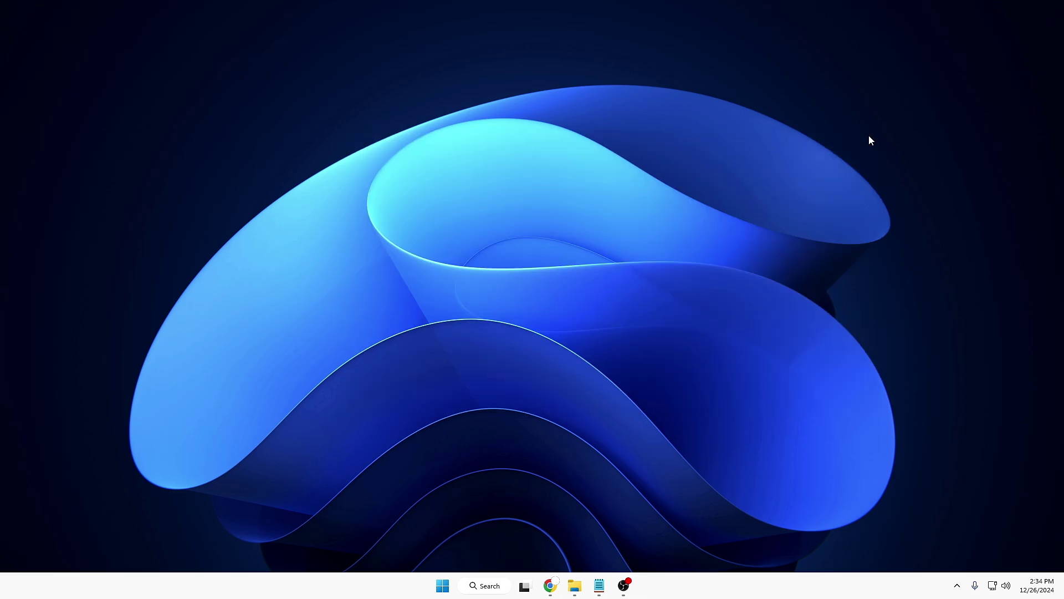